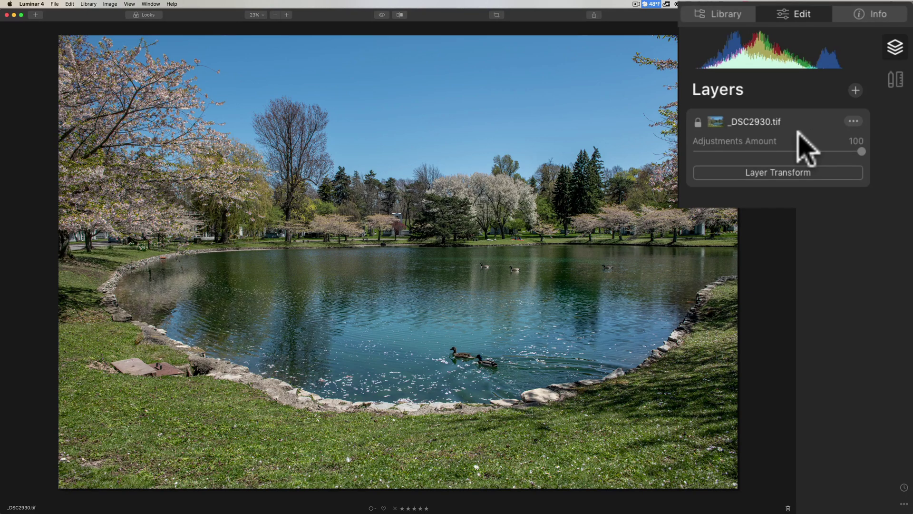
pyautogui.click(855, 90)
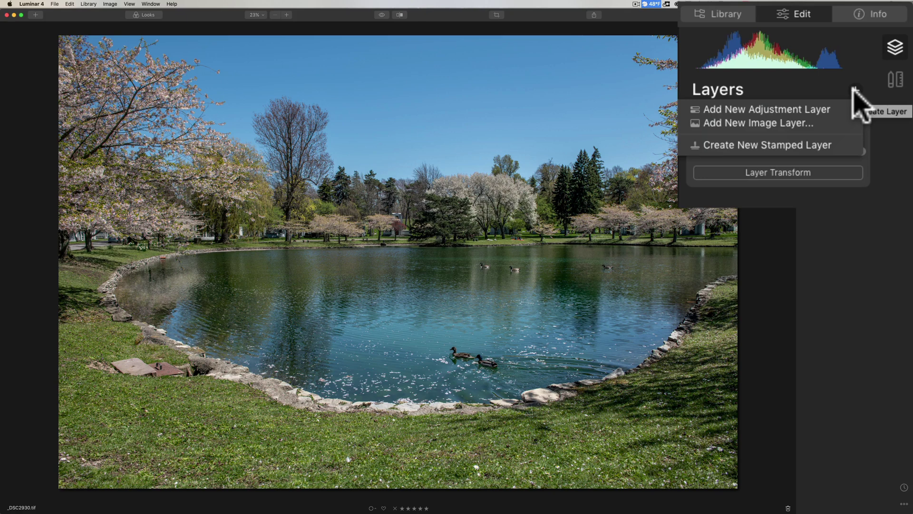
pyautogui.click(825, 90)
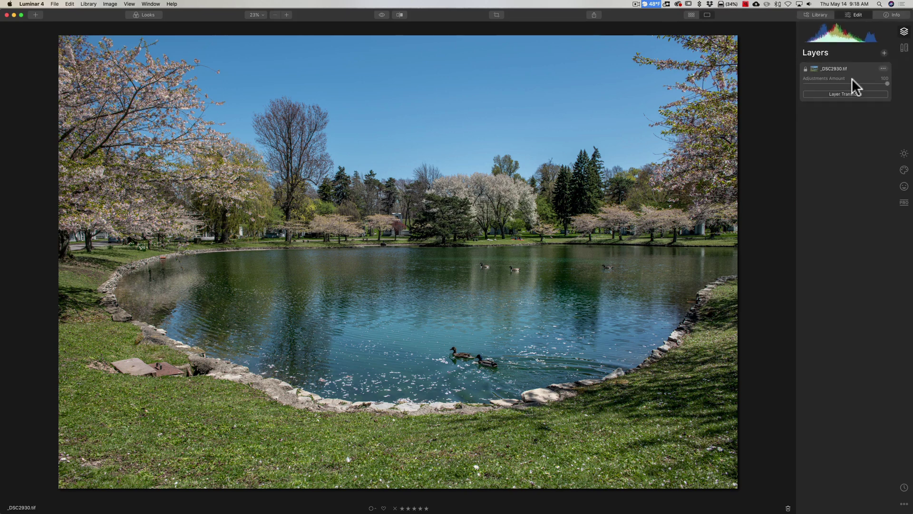
# Try an Exposure of -5.00 on the original pond photo and reset it to 0.00
pyautogui.click(904, 153)
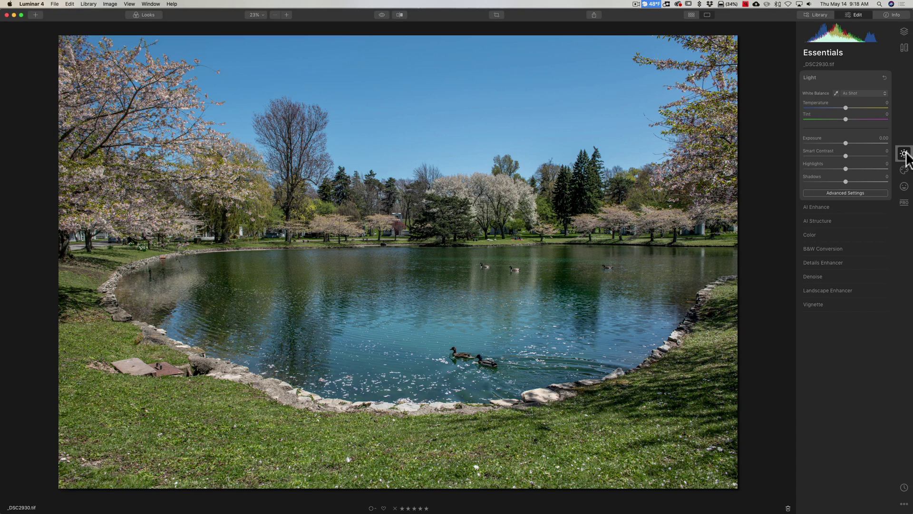
pyautogui.moveTo(846, 143); pyautogui.dragTo(750, 143)
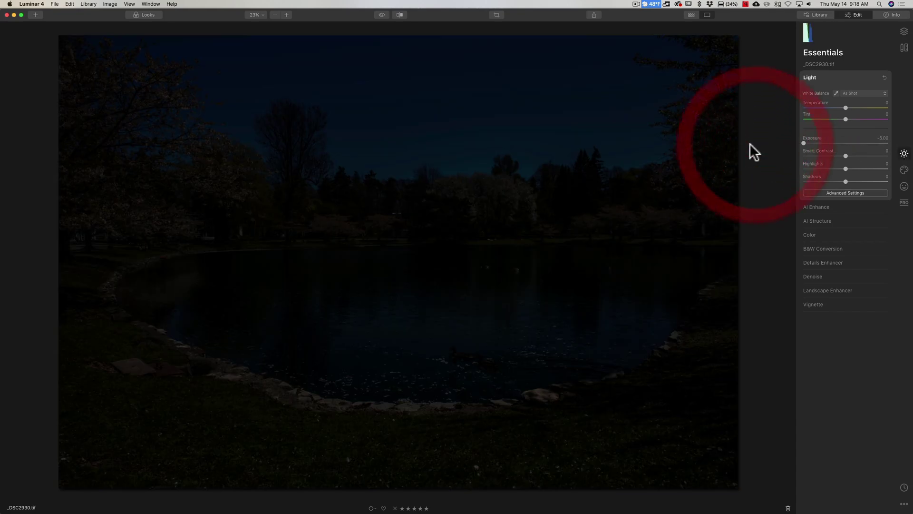
pyautogui.doubleClick(812, 138)
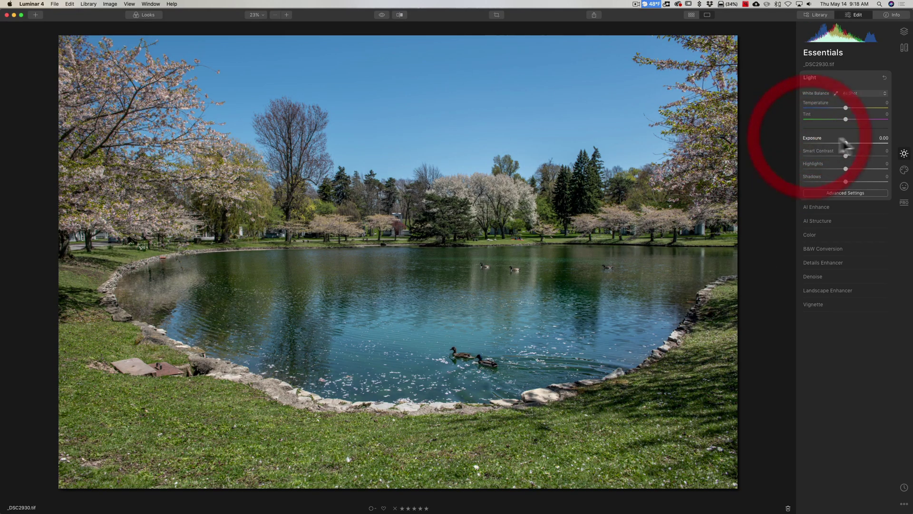
pyautogui.click(867, 76)
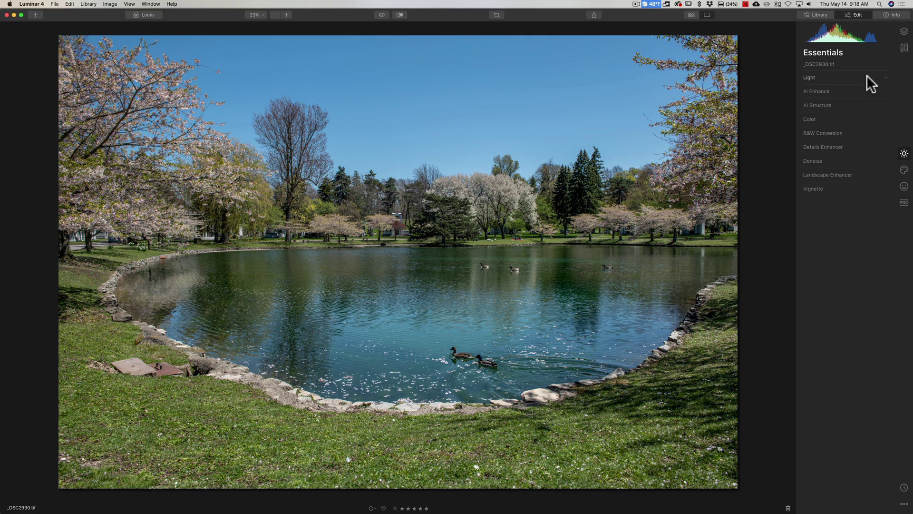
# Replace the photo's sky with the custom image Clouds - 1.jpg using AI Sky Replacement
pyautogui.click(904, 171)
pyautogui.click(843, 78)
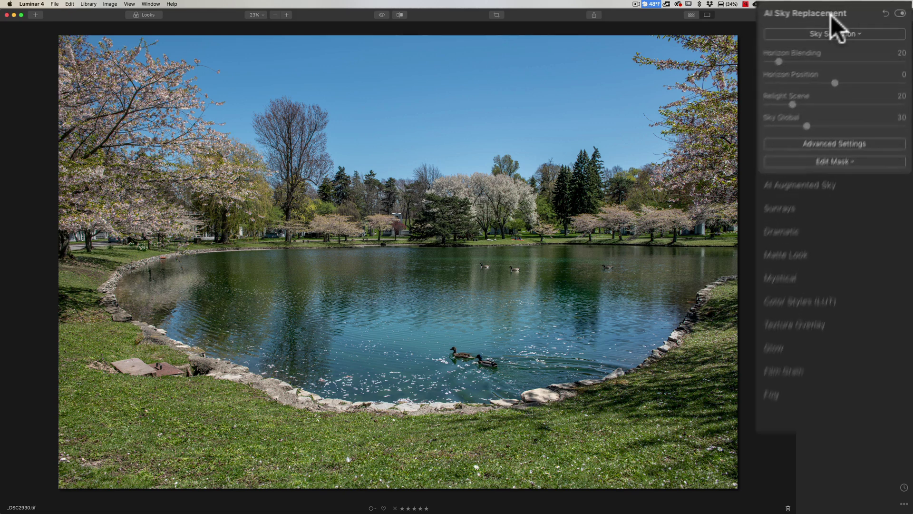
pyautogui.click(825, 38)
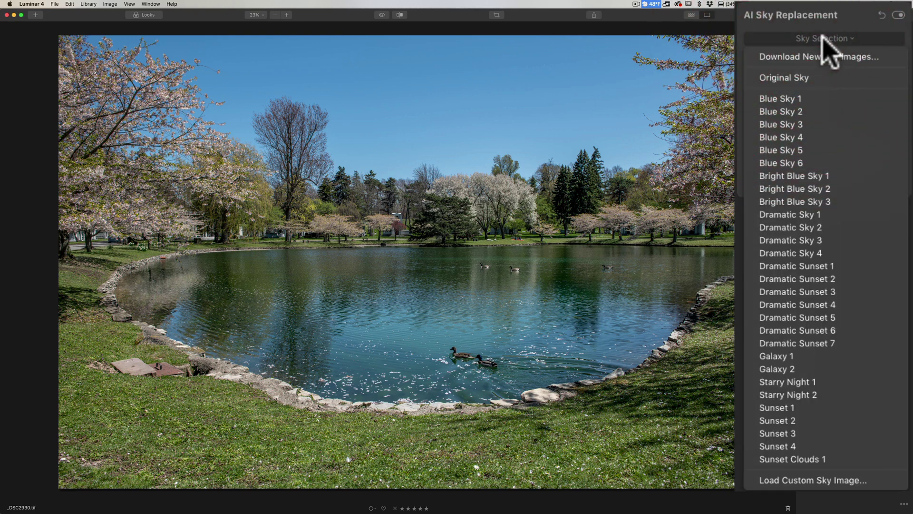
pyautogui.click(802, 480)
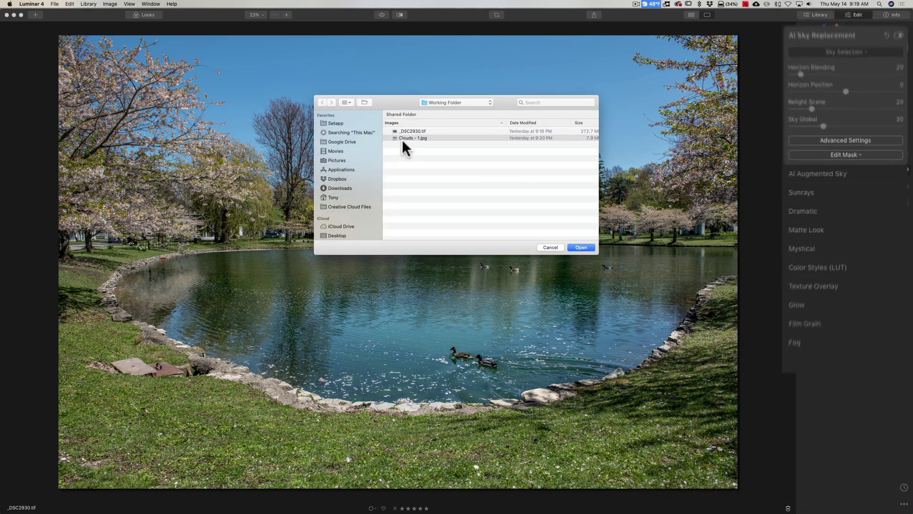
pyautogui.click(439, 138)
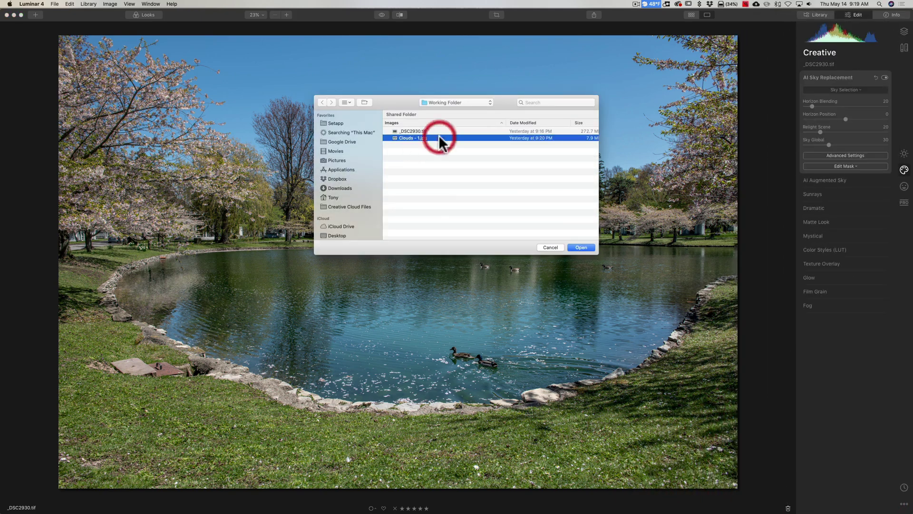
pyautogui.click(581, 248)
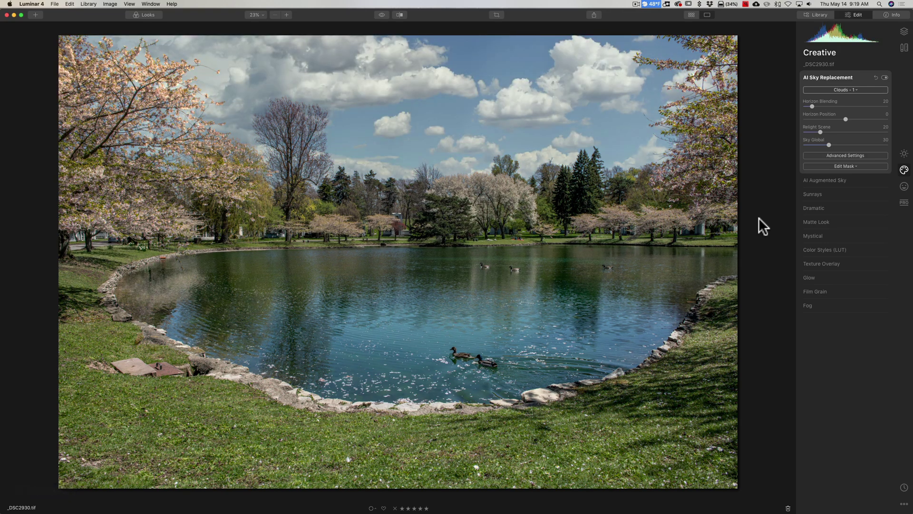
pyautogui.click(857, 74)
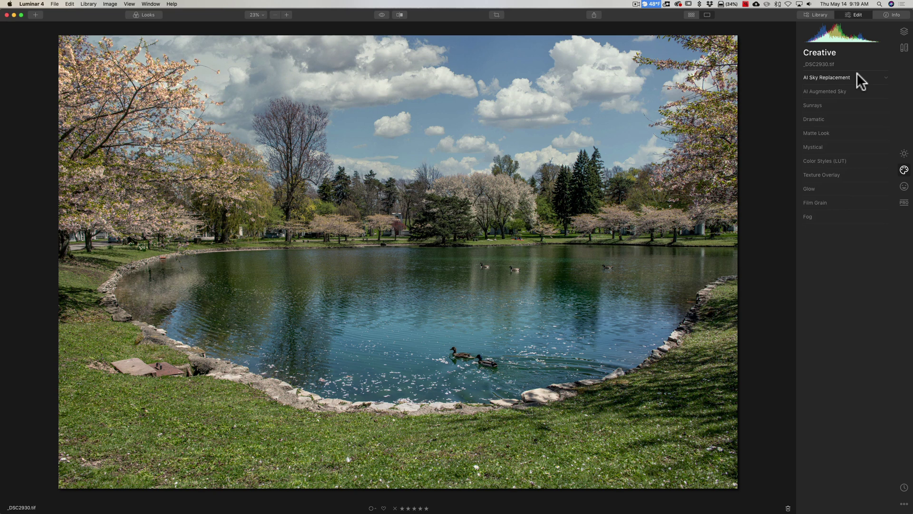
# Test how an Exposure of -5.00 on the base layer affects the replaced sky, and reset the exposure
pyautogui.click(904, 31)
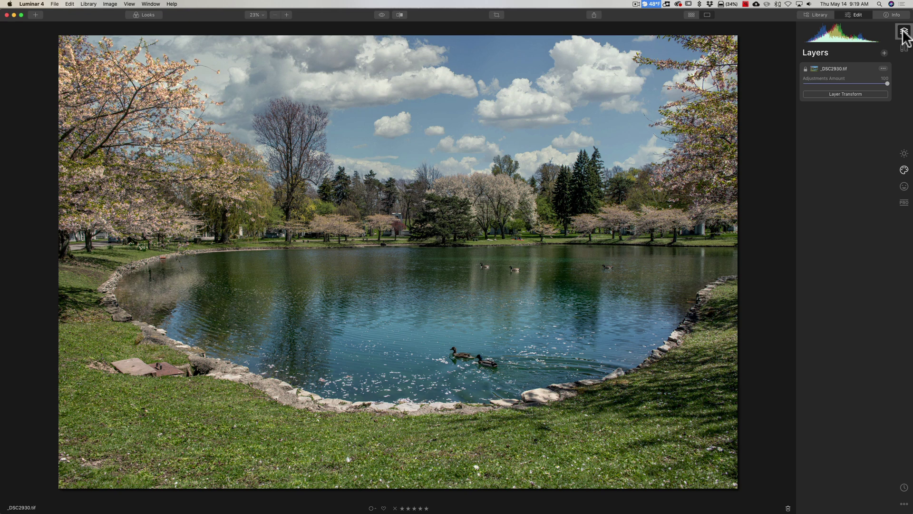
pyautogui.click(905, 154)
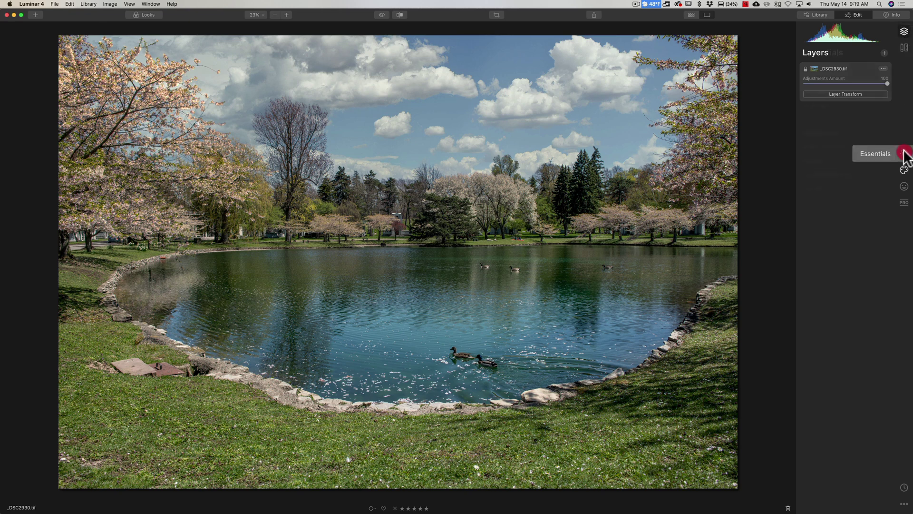
pyautogui.click(826, 74)
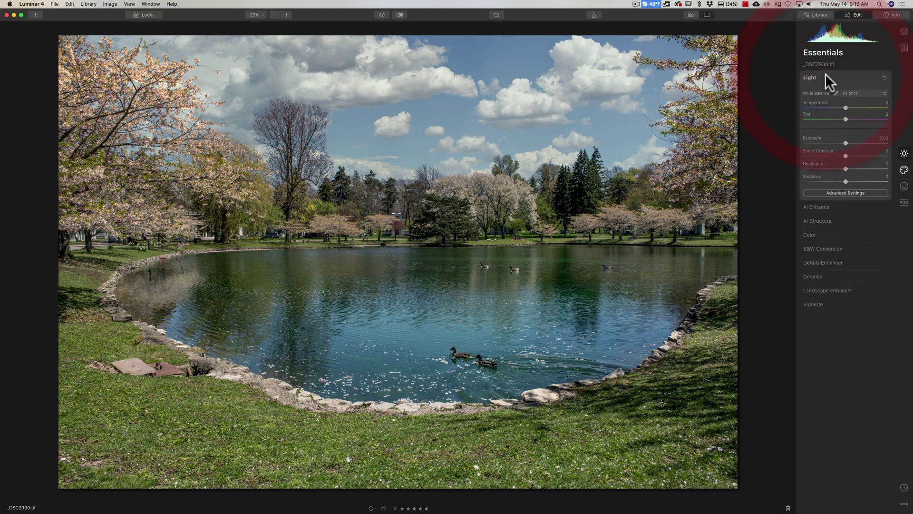
pyautogui.moveTo(846, 143); pyautogui.dragTo(803, 142)
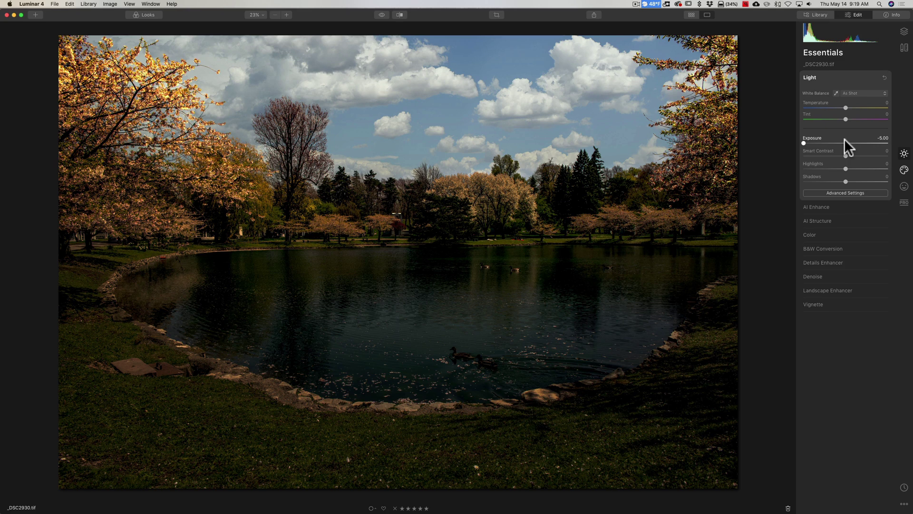
pyautogui.click(904, 32)
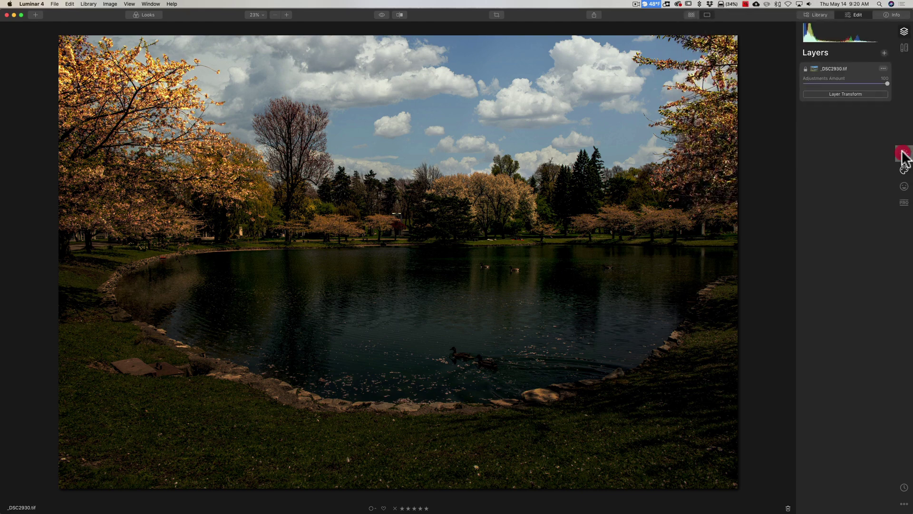
pyautogui.click(904, 154)
pyautogui.doubleClick(807, 138)
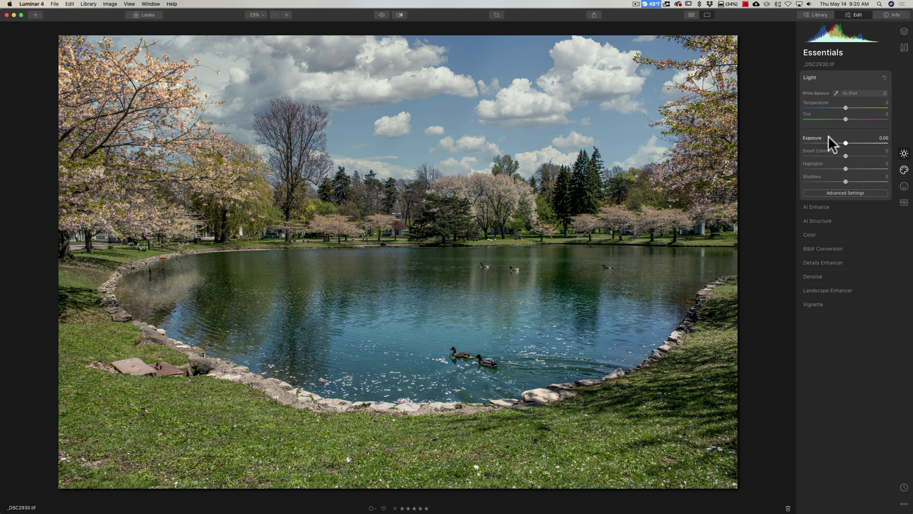
pyautogui.click(855, 74)
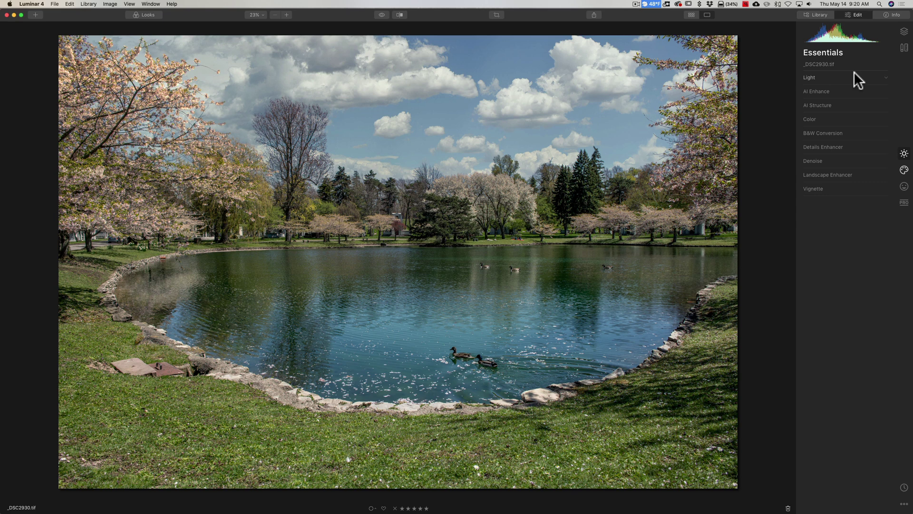
# Try a vignette with Amount -100 and Size 0 on the base layer, and reset both values
pyautogui.click(838, 189)
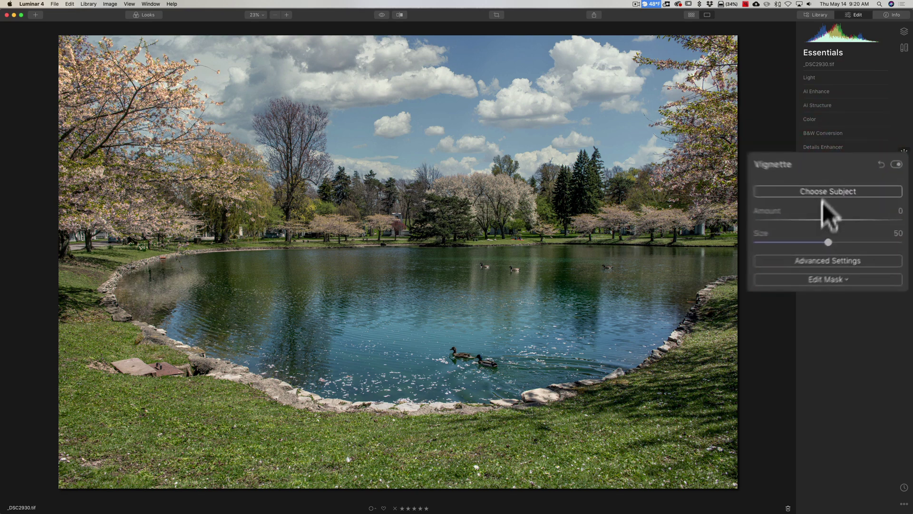
pyautogui.moveTo(815, 220); pyautogui.dragTo(732, 221)
pyautogui.moveTo(813, 244); pyautogui.dragTo(693, 224)
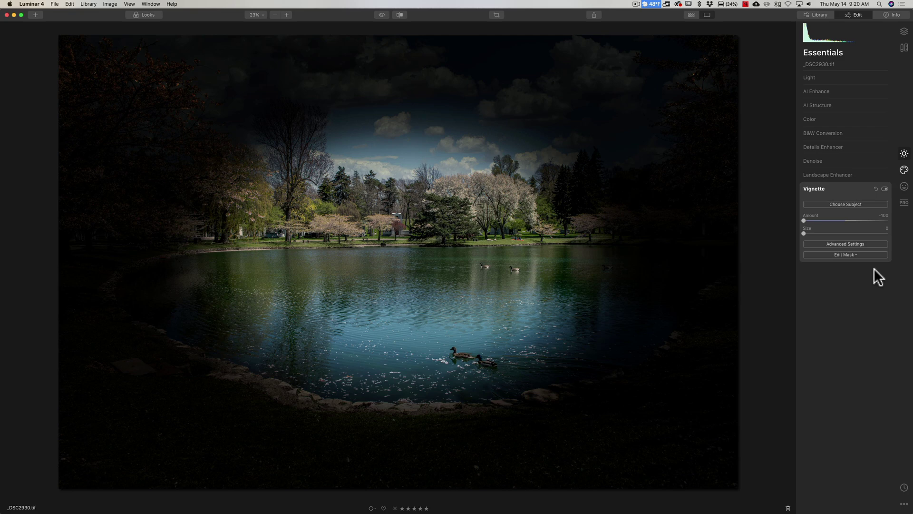
pyautogui.doubleClick(815, 219)
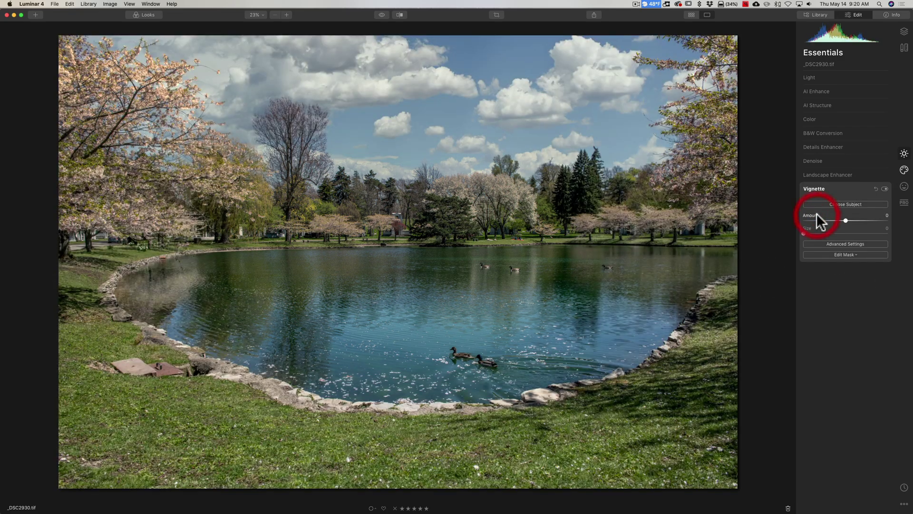
pyautogui.doubleClick(808, 231)
pyautogui.click(845, 185)
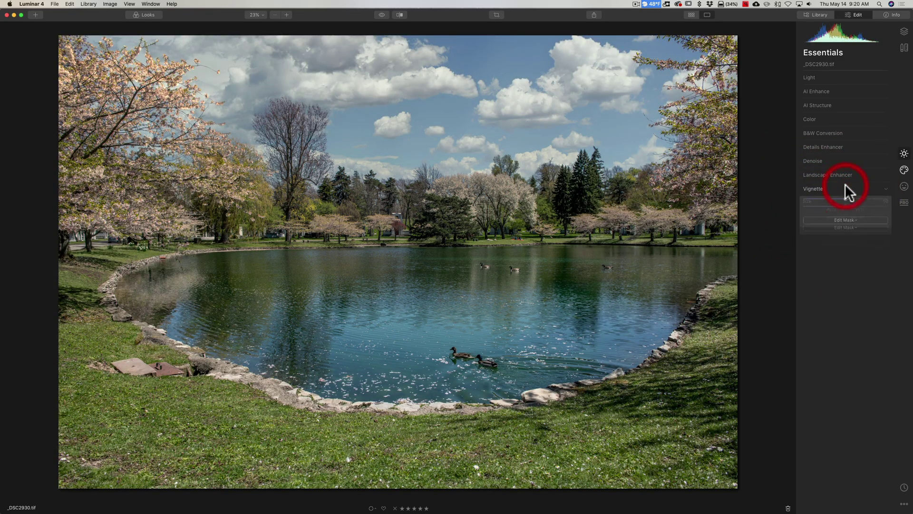
# Try a strong Smart Contrast boost and Highlights at 18 on the base layer, and reset both settings
pyautogui.click(860, 76)
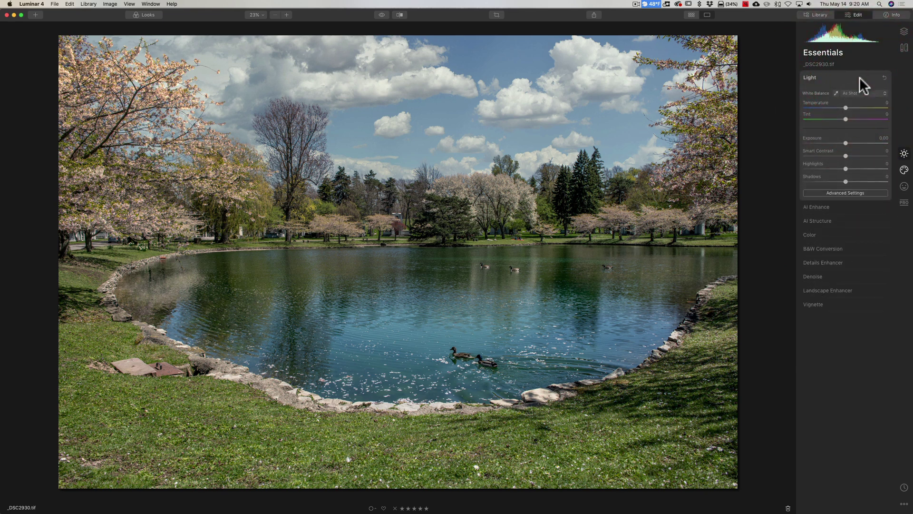
pyautogui.moveTo(845, 155)
pyautogui.mouseDown()
pyautogui.moveTo(886, 157)
pyautogui.moveTo(853, 166)
pyautogui.mouseUp()
pyautogui.click(846, 168)
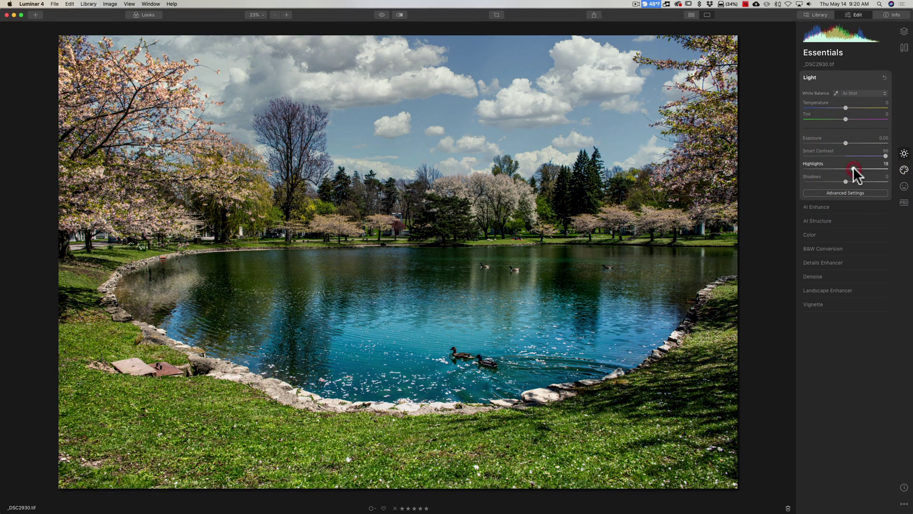
pyautogui.doubleClick(819, 149)
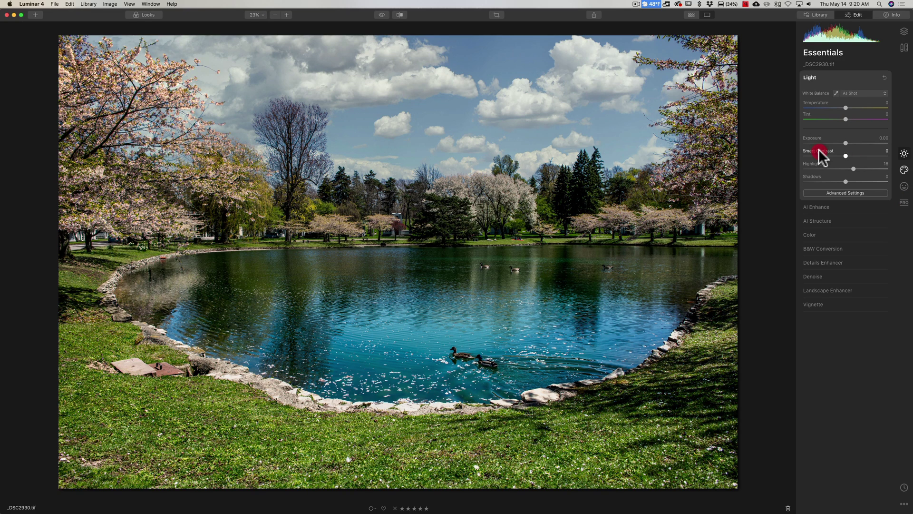
pyautogui.doubleClick(818, 162)
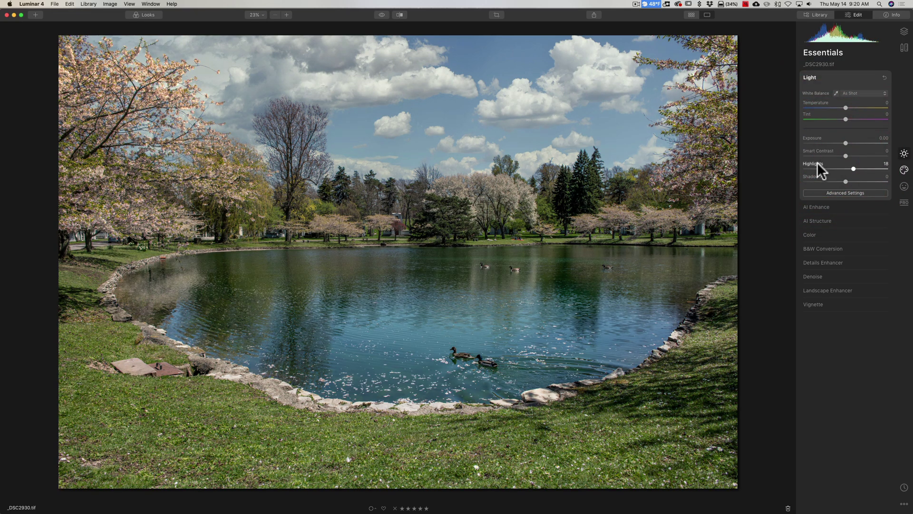
pyautogui.click(864, 76)
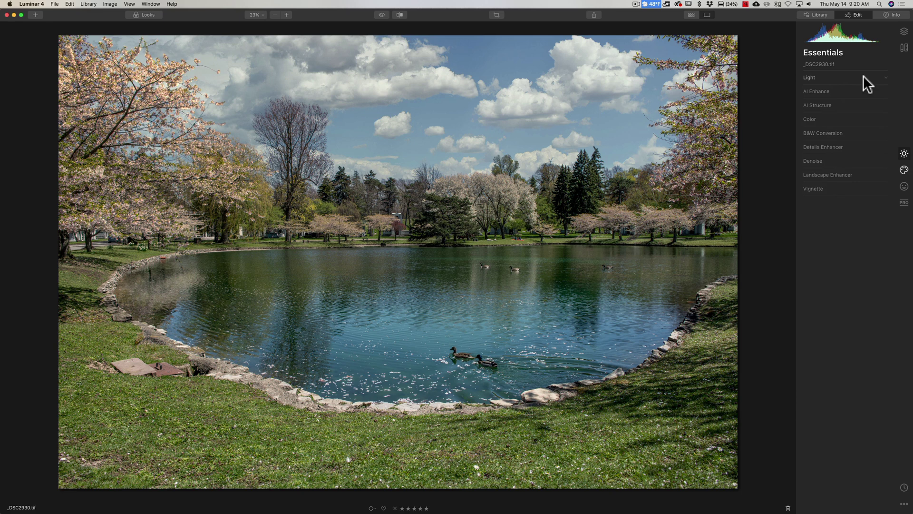
# Add a new adjustment layer above the _DSC2930.tif base layer
pyautogui.click(904, 32)
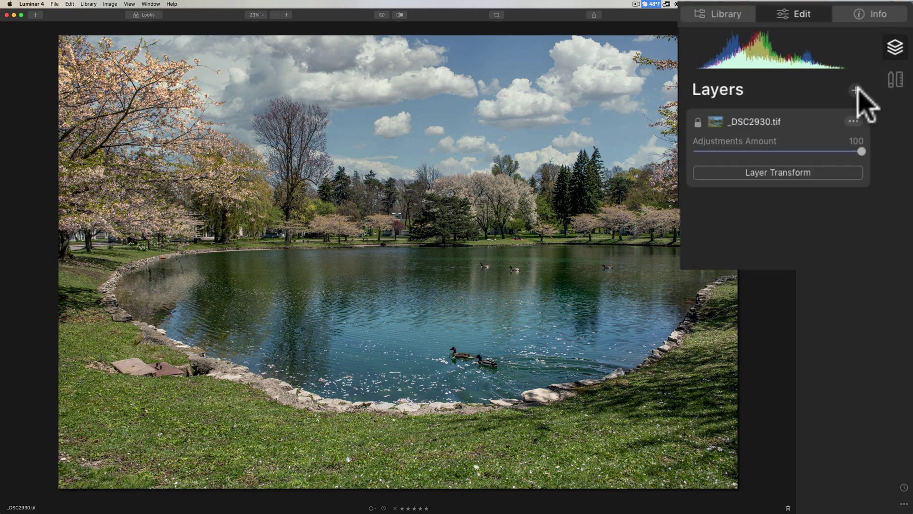
pyautogui.click(878, 55)
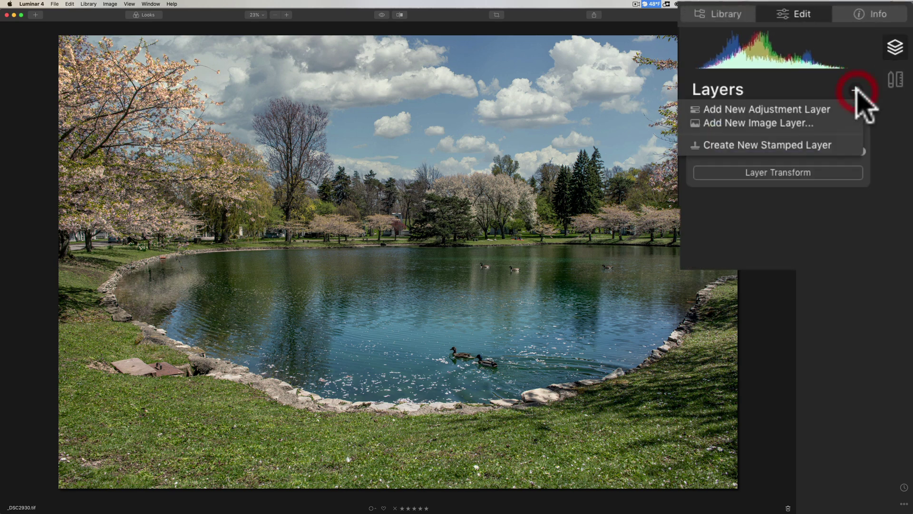
pyautogui.click(794, 108)
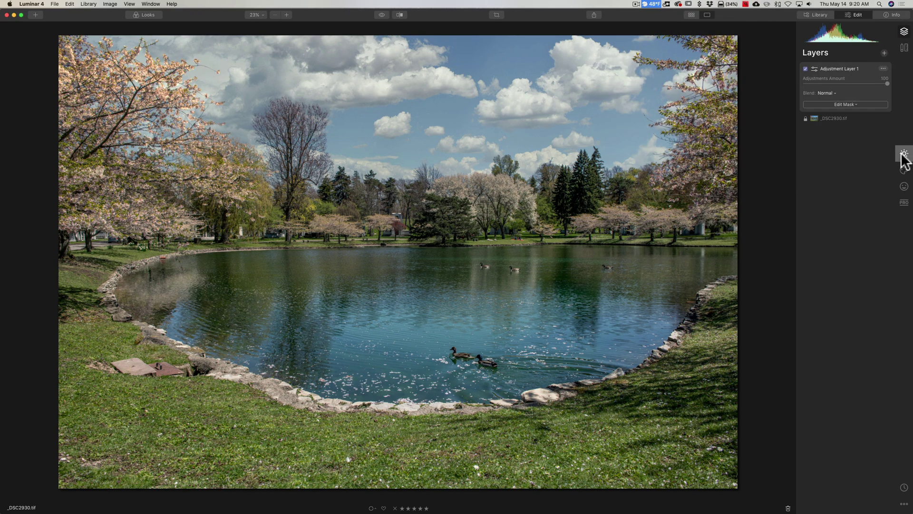
# Set the adjustment layer's Exposure to -5.00 to darken the whole image, and return to the layer list
pyautogui.click(904, 156)
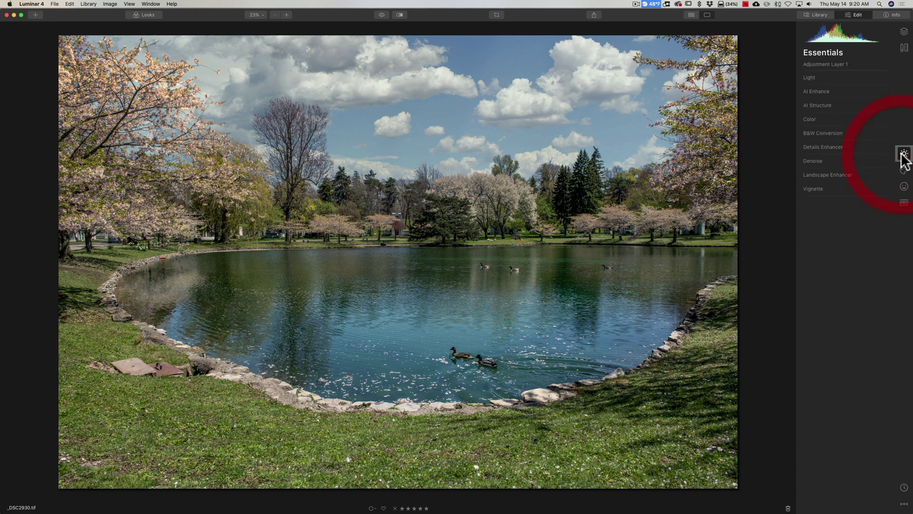
pyautogui.click(840, 78)
pyautogui.moveTo(845, 142); pyautogui.dragTo(772, 138)
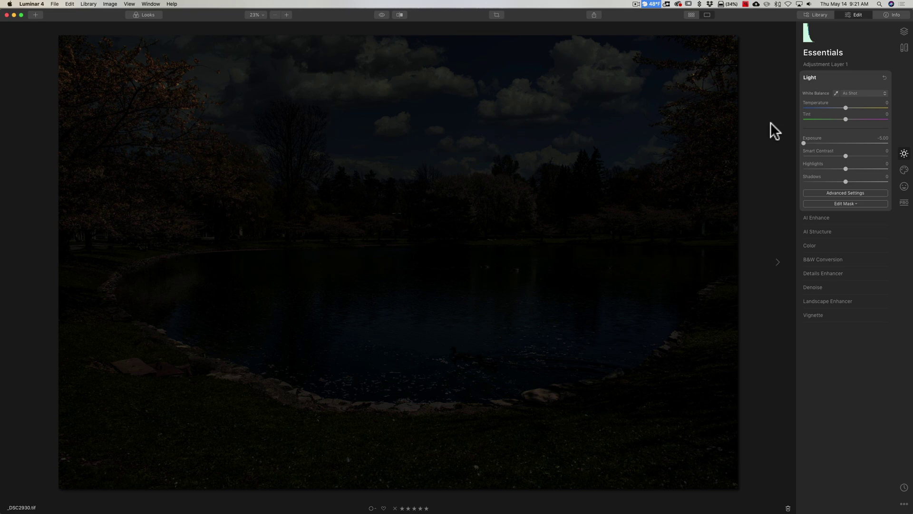
pyautogui.click(861, 77)
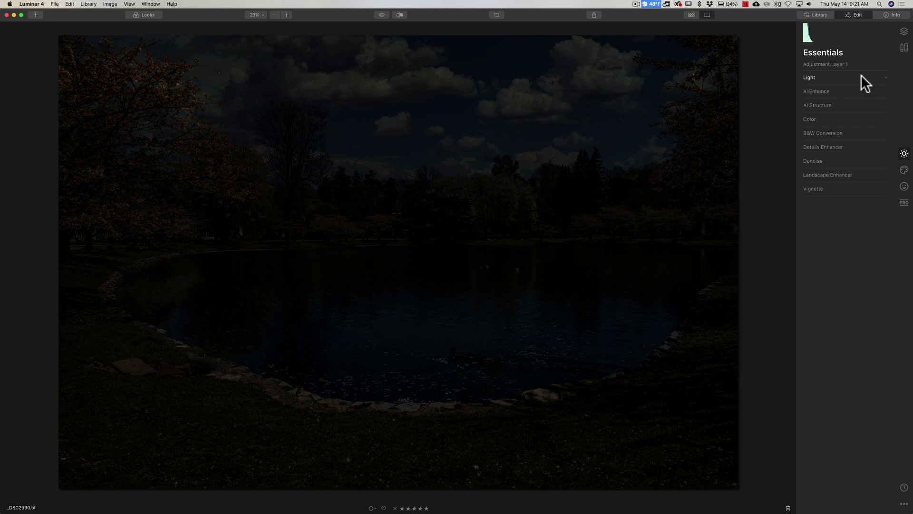
pyautogui.click(905, 31)
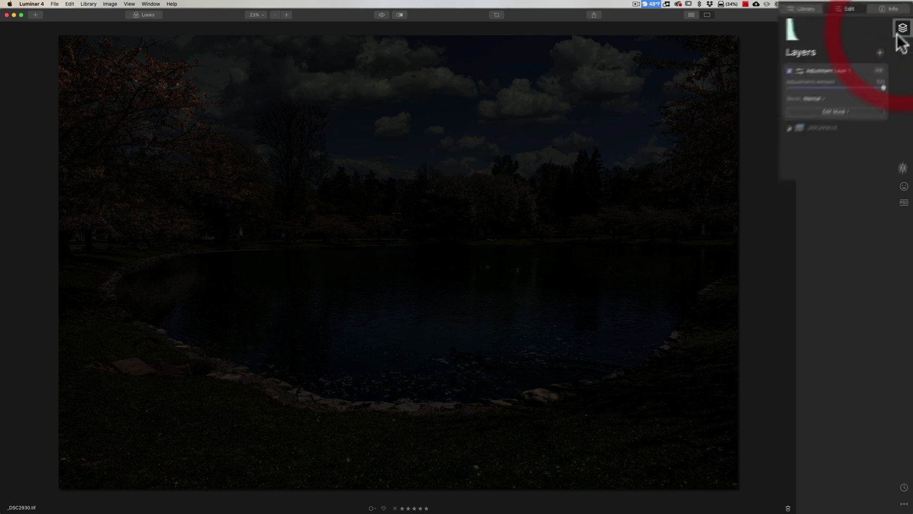
# Delete the adjustment layer above _DSC2930.tif, and add Clouds - 1.jpg from the Working Folder as a new image layer
pyautogui.click(854, 125)
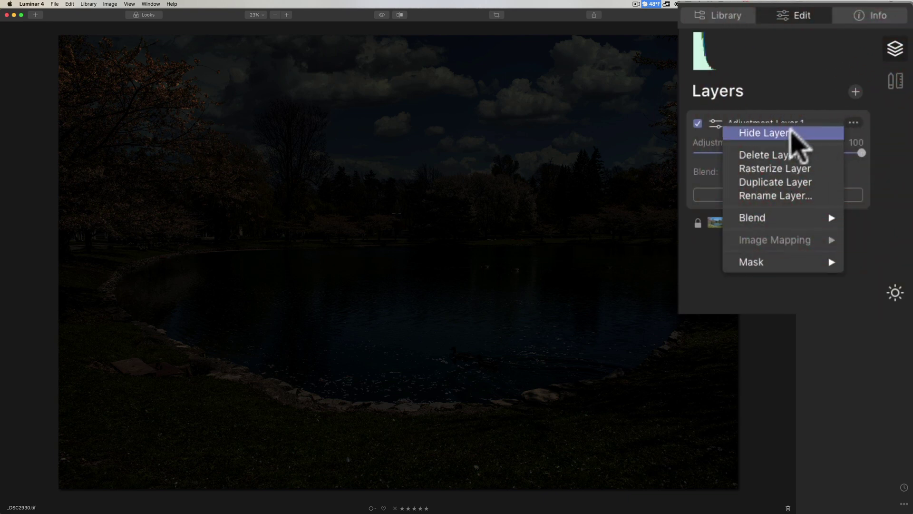
pyautogui.click(781, 153)
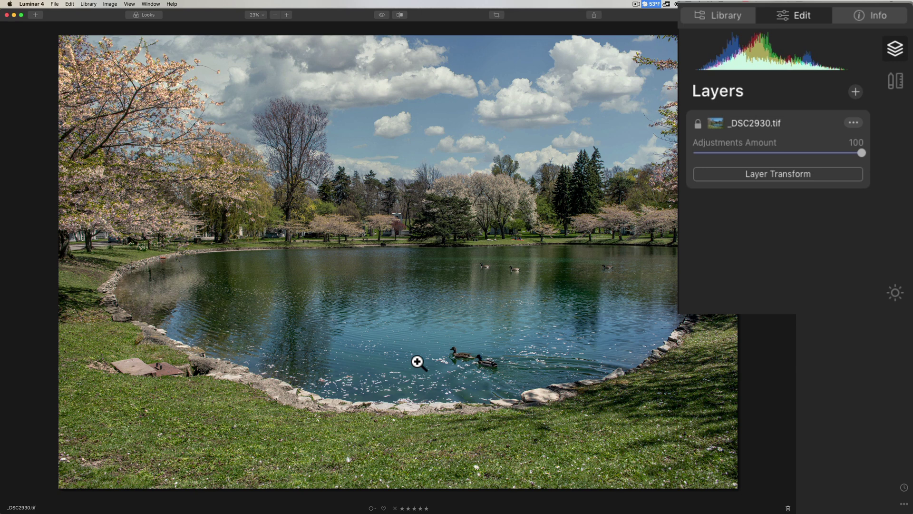
pyautogui.click(855, 92)
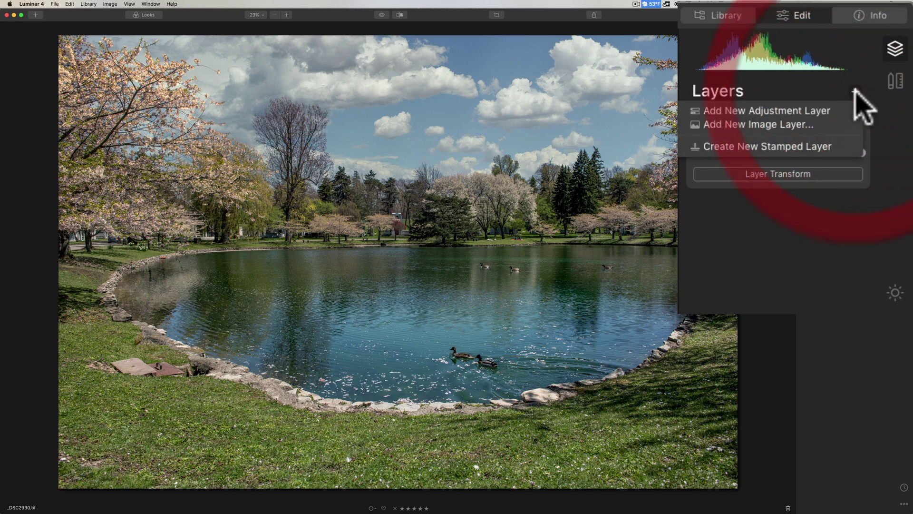
pyautogui.click(799, 125)
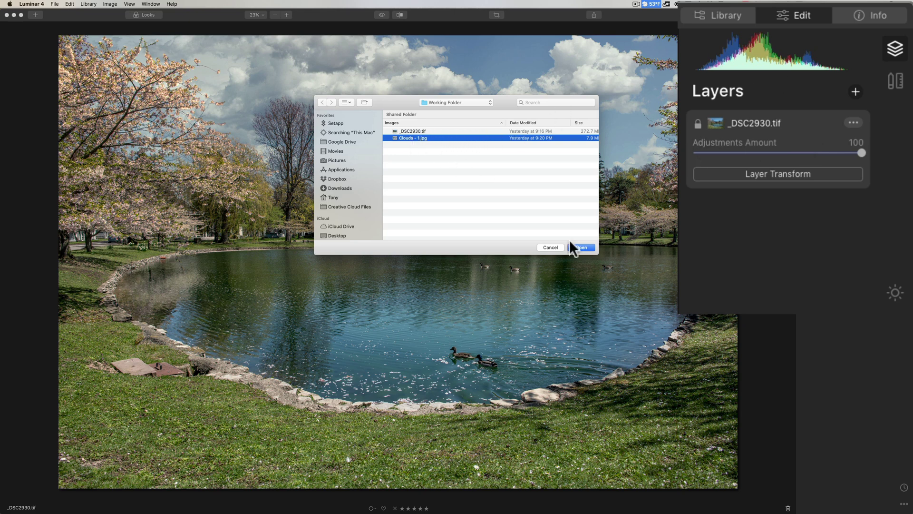
pyautogui.click(582, 248)
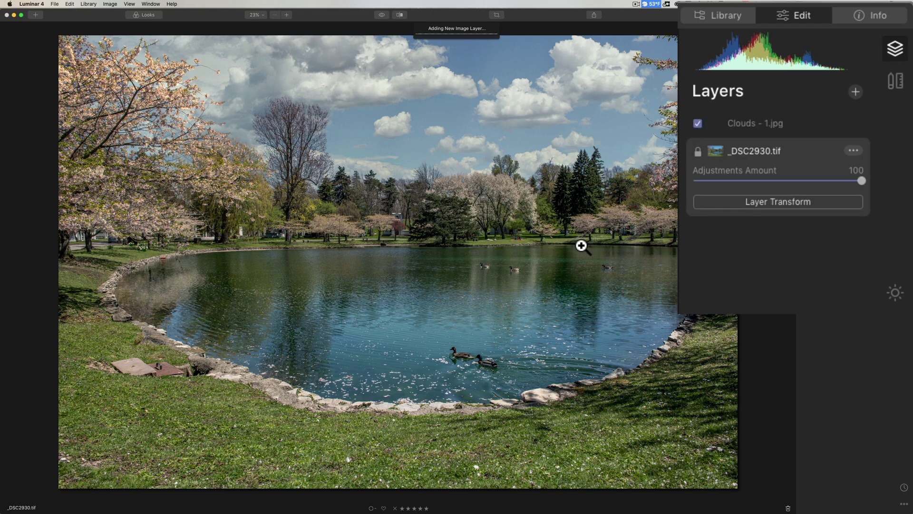
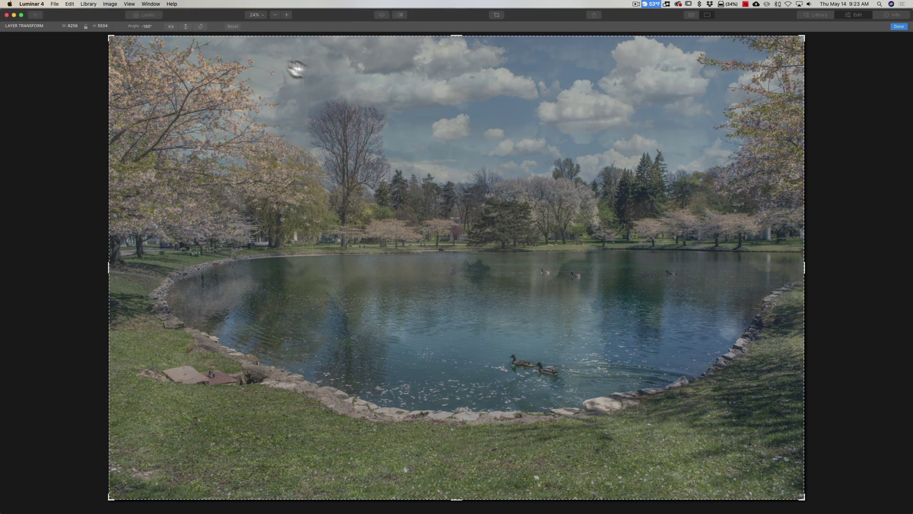
# Move the Clouds - 1.jpg layer down over the pond so its clouds fall on the water as a reflection, and apply the transform
pyautogui.moveTo(474, 109); pyautogui.dragTo(477, 198)
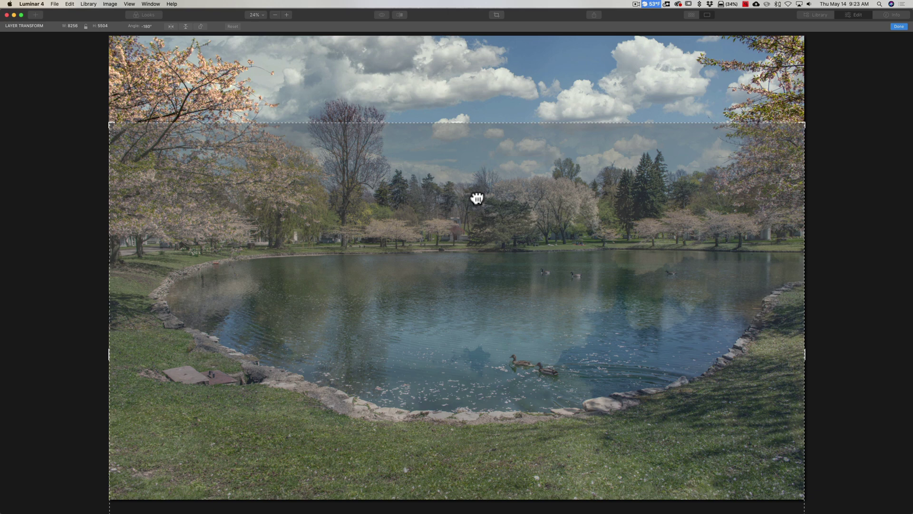
pyautogui.moveTo(478, 197); pyautogui.dragTo(477, 198)
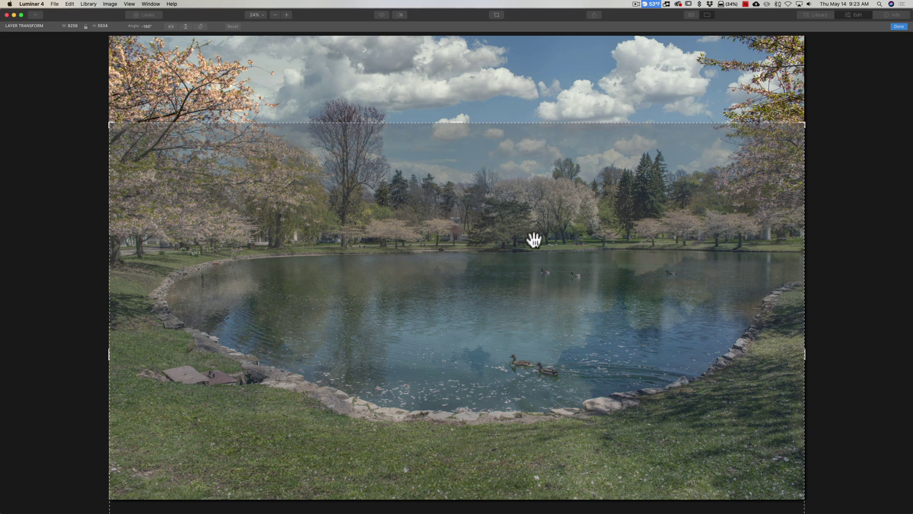
pyautogui.moveTo(481, 256); pyautogui.dragTo(483, 266)
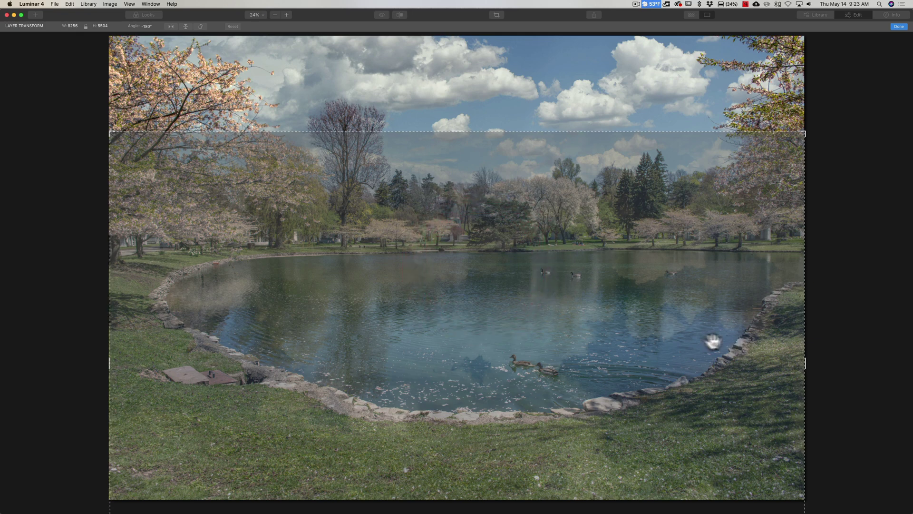
pyautogui.click(541, 301)
pyautogui.moveTo(541, 301); pyautogui.dragTo(542, 320)
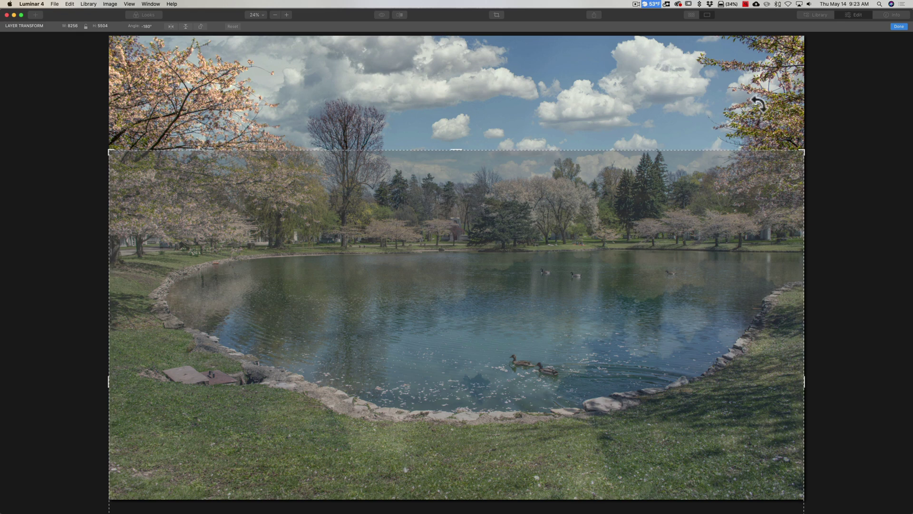
pyautogui.click(900, 29)
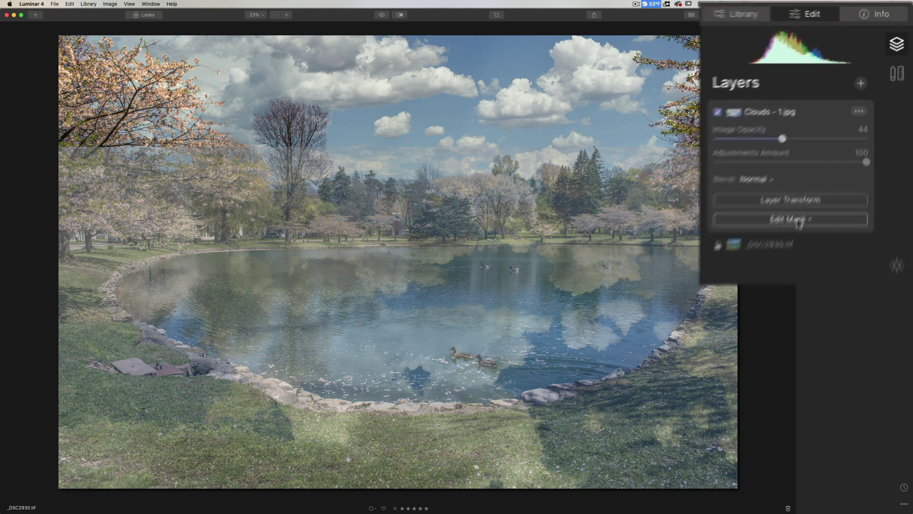
# Paint a brush mask over the pond water on the Clouds - 1.jpg layer, and set its Image Opacity to 17
pyautogui.click(785, 242)
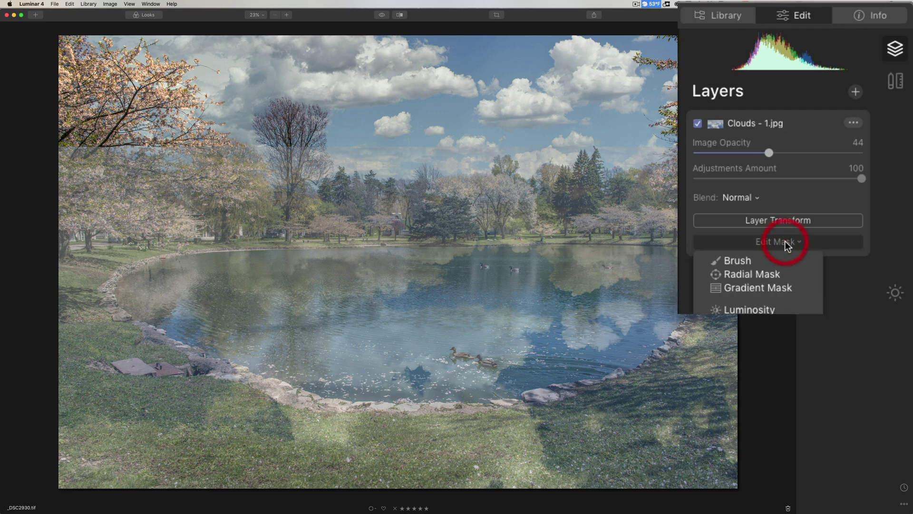
pyautogui.click(755, 260)
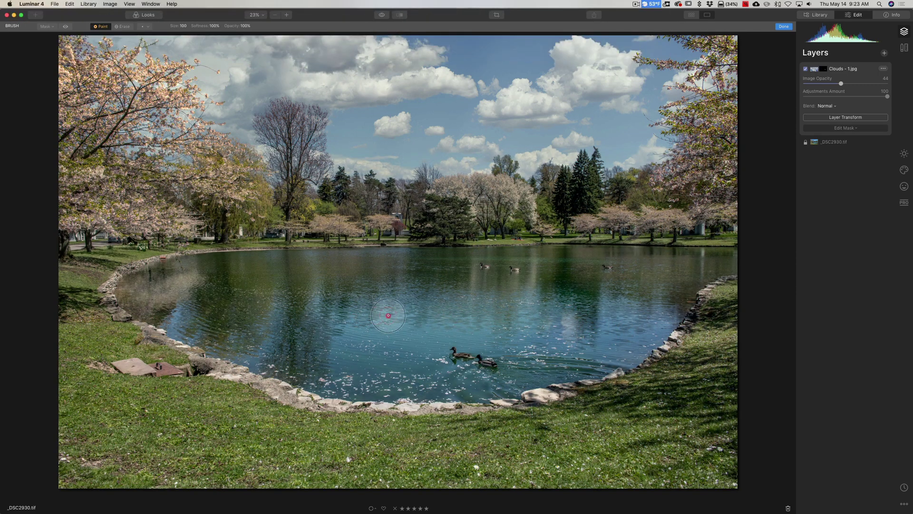
pyautogui.moveTo(388, 315)
pyautogui.mouseDown()
pyautogui.moveTo(355, 317)
pyautogui.moveTo(479, 318)
pyautogui.moveTo(217, 327)
pyautogui.moveTo(367, 357)
pyautogui.moveTo(316, 366)
pyautogui.moveTo(337, 376)
pyautogui.moveTo(396, 359)
pyautogui.moveTo(183, 324)
pyautogui.moveTo(398, 400)
pyautogui.moveTo(356, 382)
pyautogui.moveTo(450, 386)
pyautogui.moveTo(412, 356)
pyautogui.moveTo(423, 341)
pyautogui.moveTo(480, 324)
pyautogui.moveTo(532, 346)
pyautogui.moveTo(516, 383)
pyautogui.moveTo(460, 384)
pyautogui.moveTo(208, 308)
pyautogui.moveTo(175, 311)
pyautogui.moveTo(147, 301)
pyautogui.moveTo(179, 309)
pyautogui.mouseUp()
pyautogui.moveTo(838, 84); pyautogui.dragTo(824, 85)
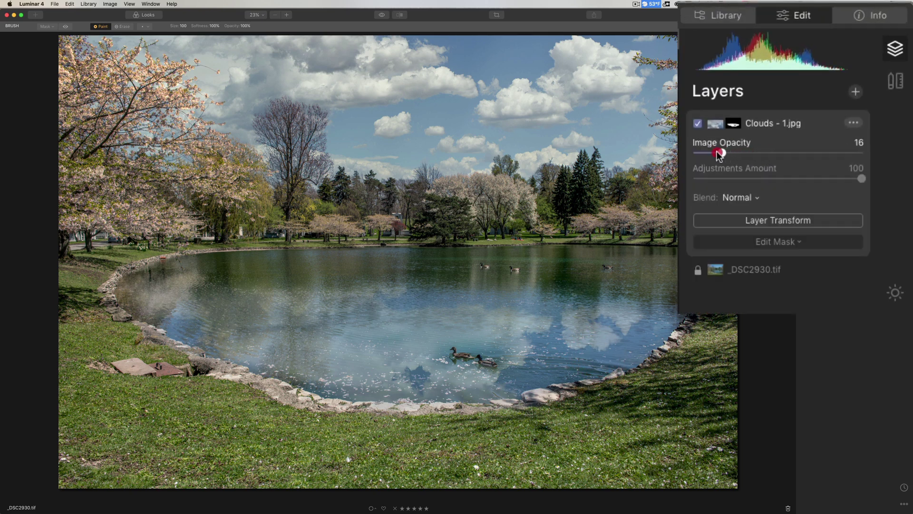
pyautogui.moveTo(718, 153); pyautogui.dragTo(719, 154)
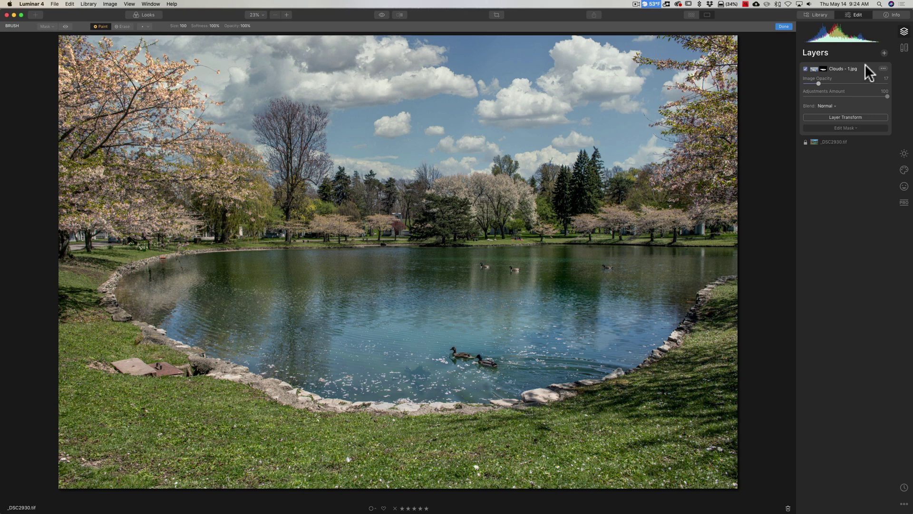
# Try Exposure at -5.00 on the Clouds - 1.jpg layer, reset it, and return to the layer list
pyautogui.click(904, 154)
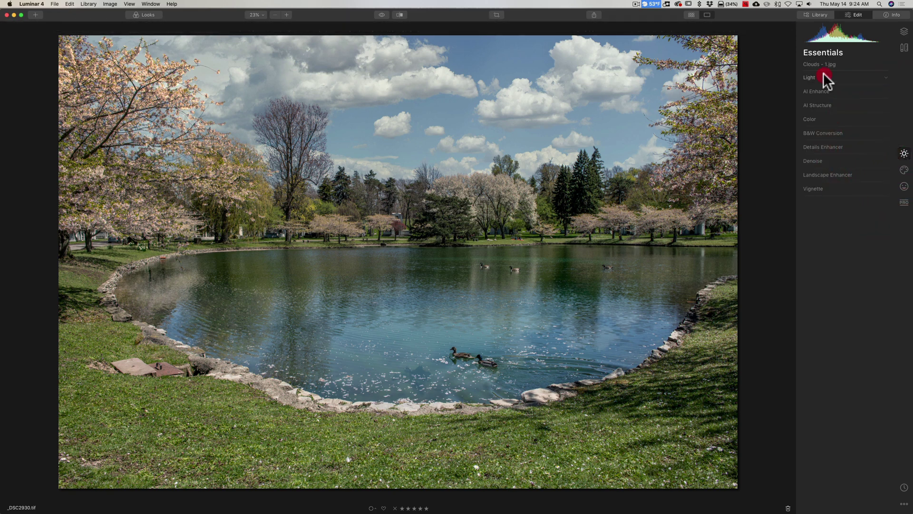
pyautogui.click(823, 74)
pyautogui.moveTo(846, 143); pyautogui.dragTo(722, 145)
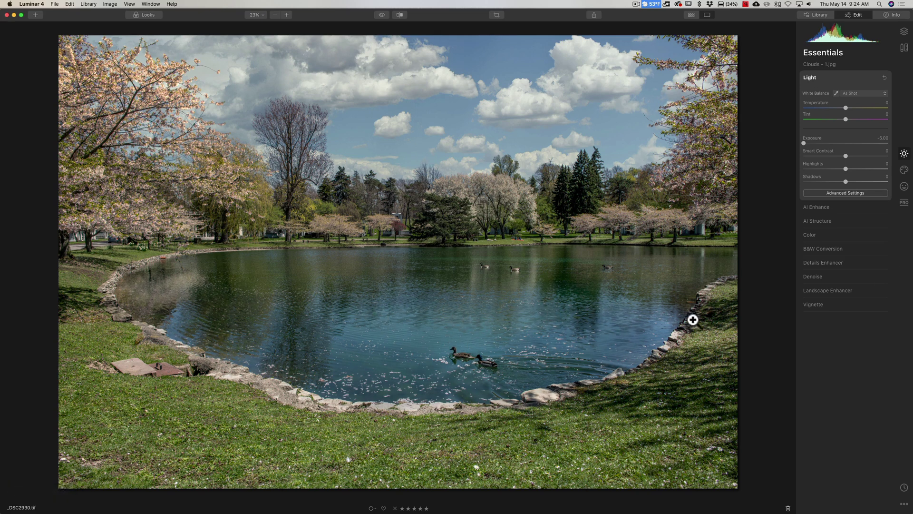
pyautogui.doubleClick(814, 138)
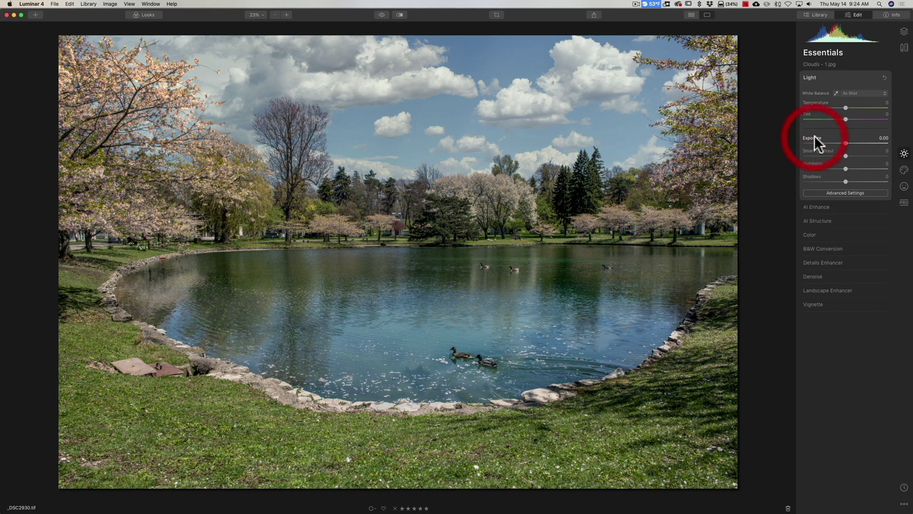
pyautogui.click(851, 73)
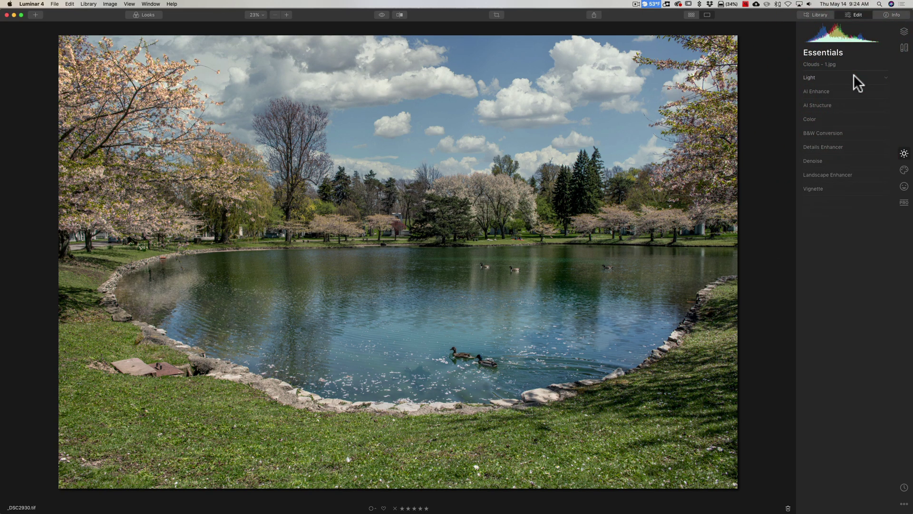
pyautogui.click(904, 33)
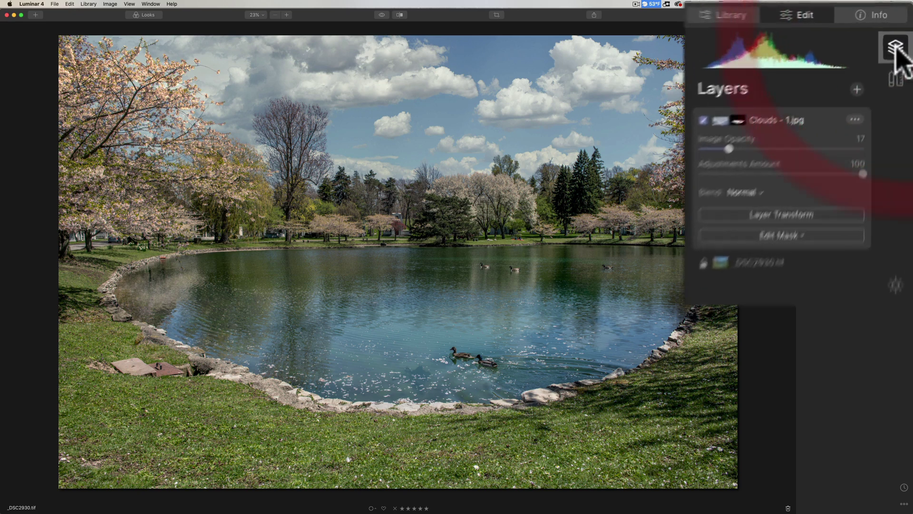
# Add a new adjustment layer above the Clouds - 1.jpg layer, try its Exposure at -5.00, and reset the value
pyautogui.click(855, 92)
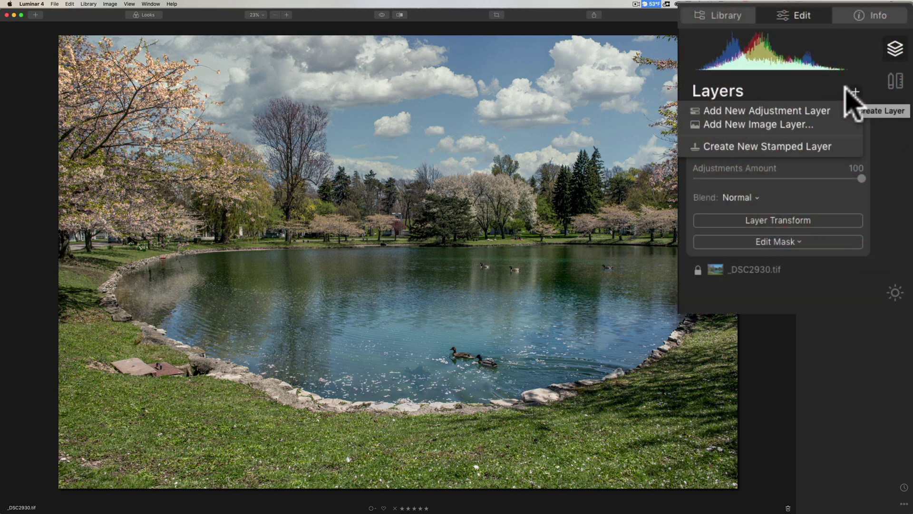
pyautogui.click(791, 110)
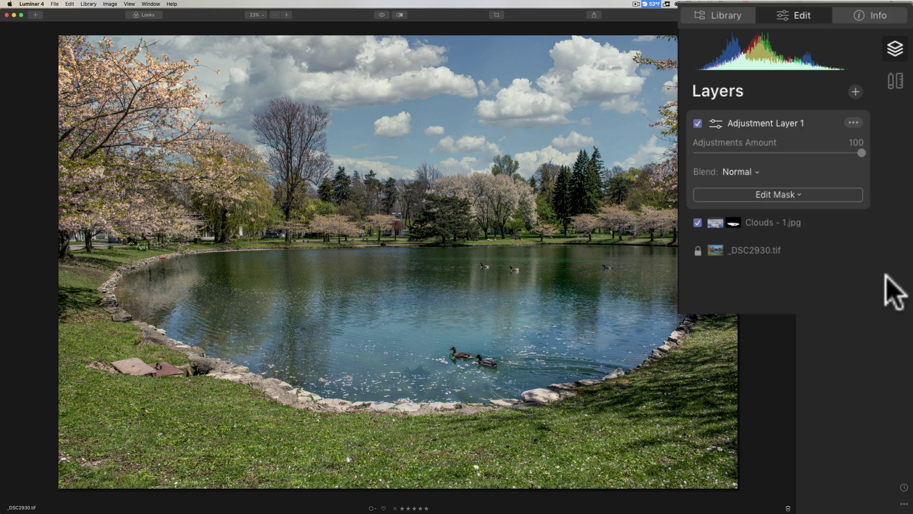
pyautogui.click(895, 293)
pyautogui.click(834, 76)
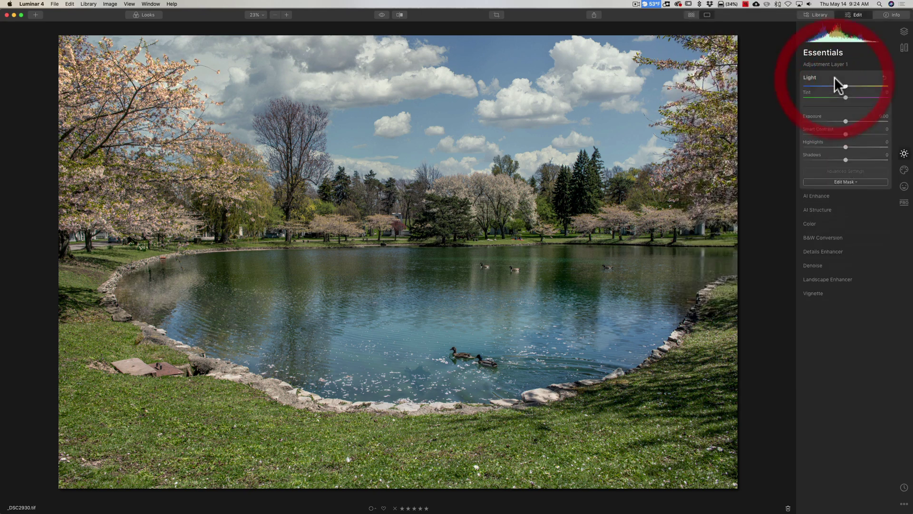
pyautogui.moveTo(845, 142); pyautogui.dragTo(743, 139)
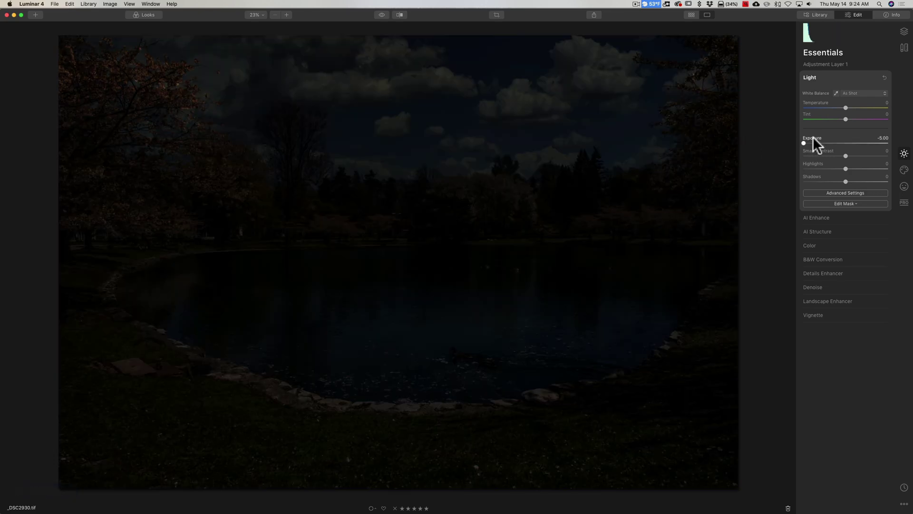
pyautogui.doubleClick(812, 138)
pyautogui.click(849, 76)
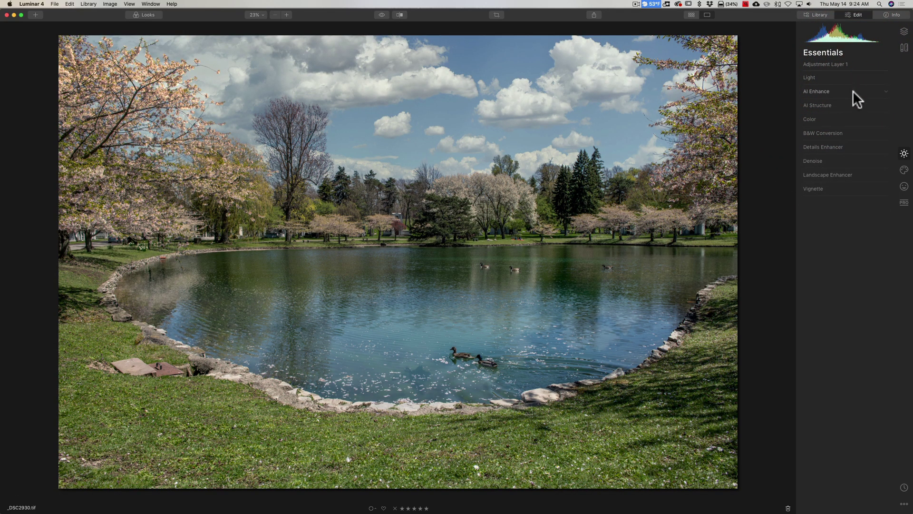
# Try AI Accent at 28 and AI Sky Enhancer at 95 on the adjustment layer, reset both, and return to the layer list
pyautogui.click(852, 89)
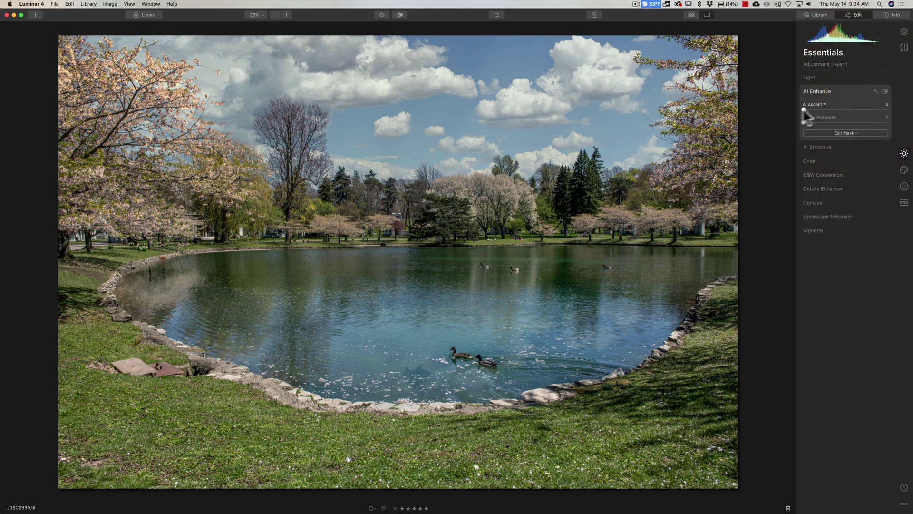
pyautogui.moveTo(804, 109); pyautogui.dragTo(781, 114)
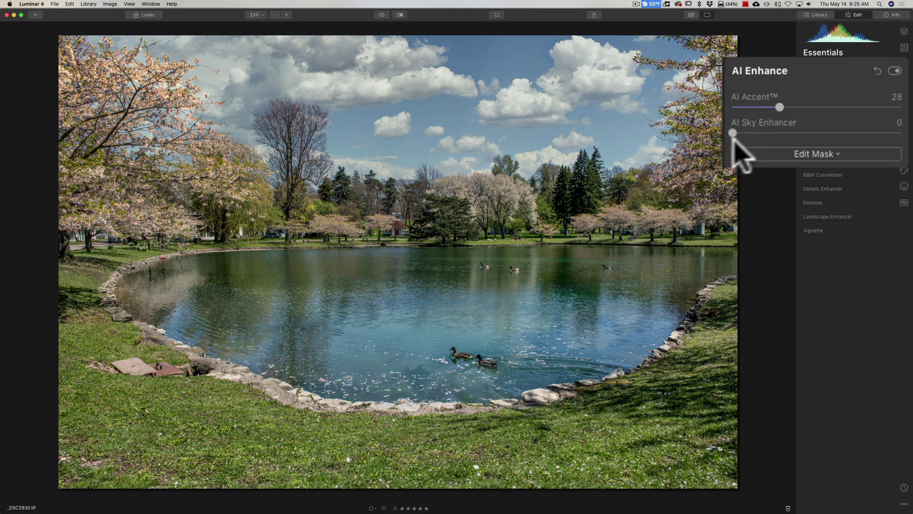
pyautogui.moveTo(733, 133); pyautogui.dragTo(893, 134)
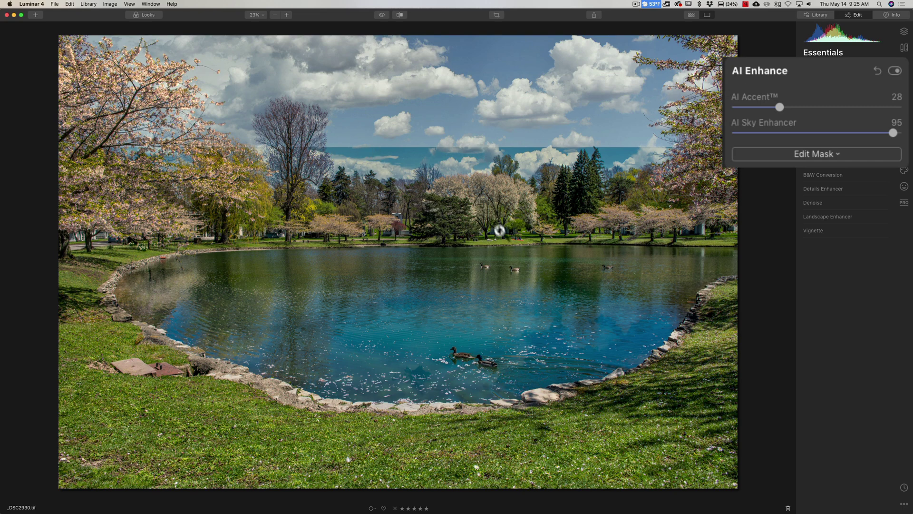
pyautogui.doubleClick(761, 123)
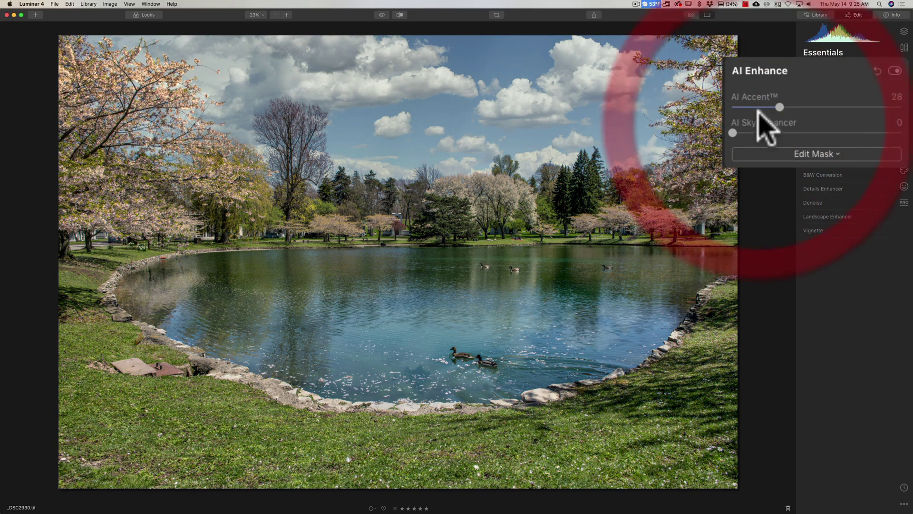
pyautogui.doubleClick(762, 94)
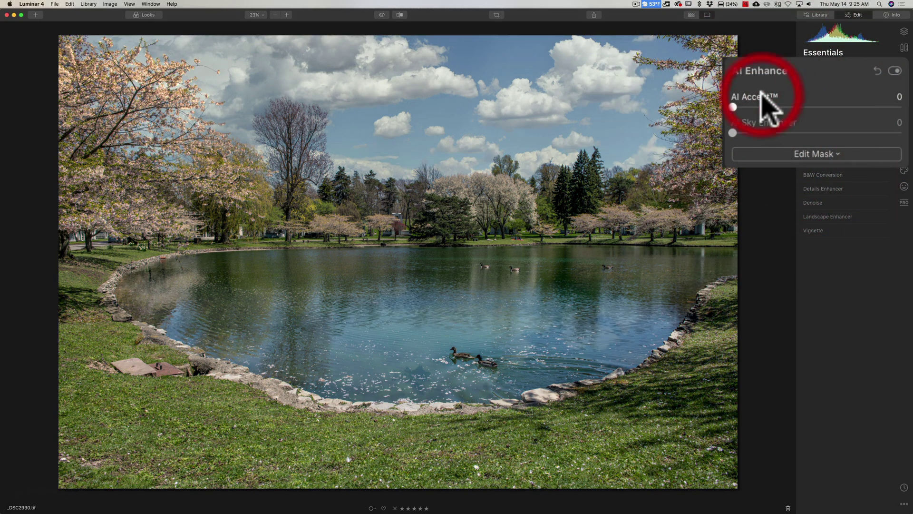
pyautogui.click(849, 87)
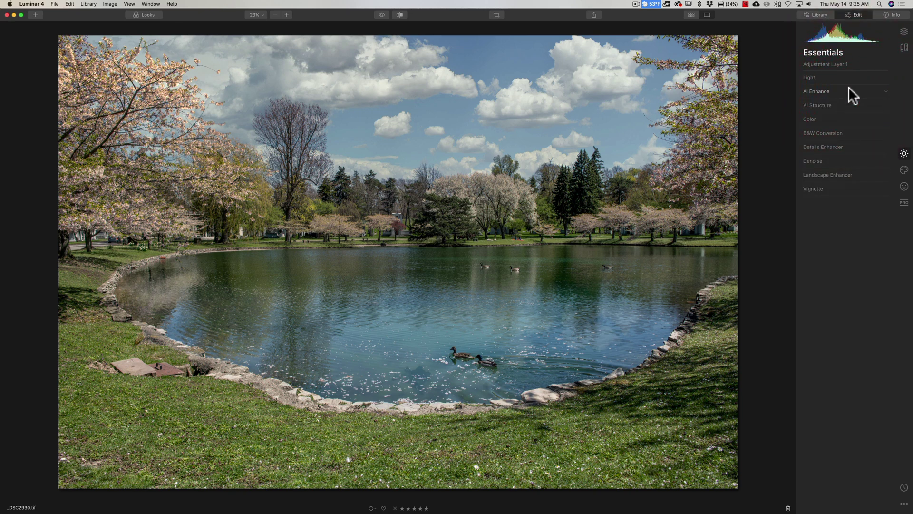
pyautogui.click(903, 33)
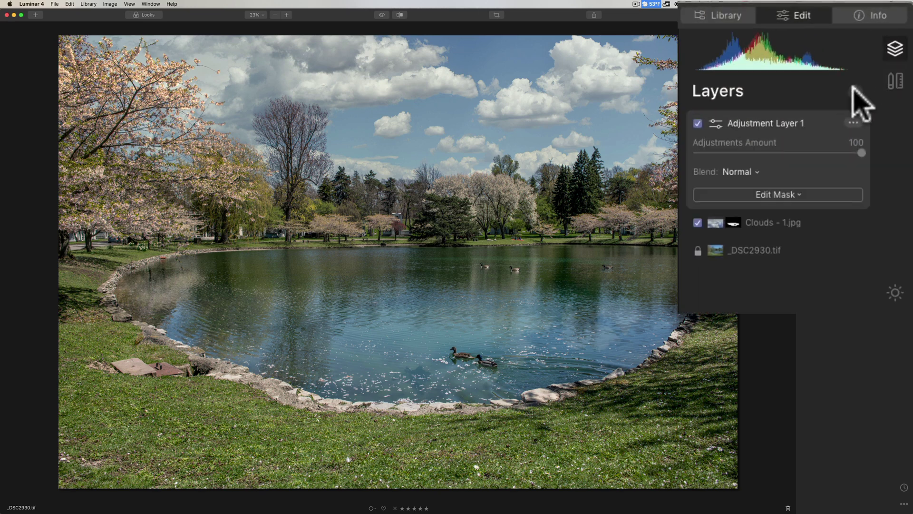
# Delete the adjustment layer above the Clouds - 1.jpg layer
pyautogui.click(883, 51)
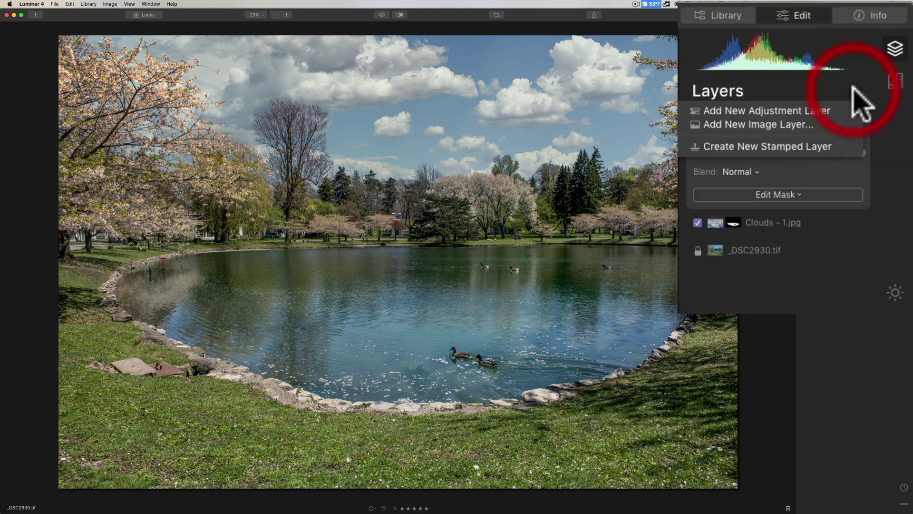
pyautogui.click(840, 110)
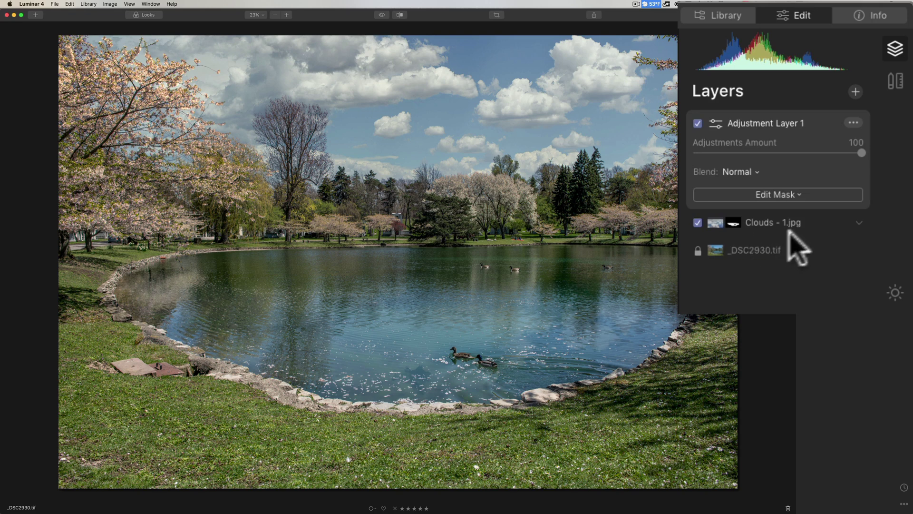
pyautogui.click(849, 122)
pyautogui.click(804, 155)
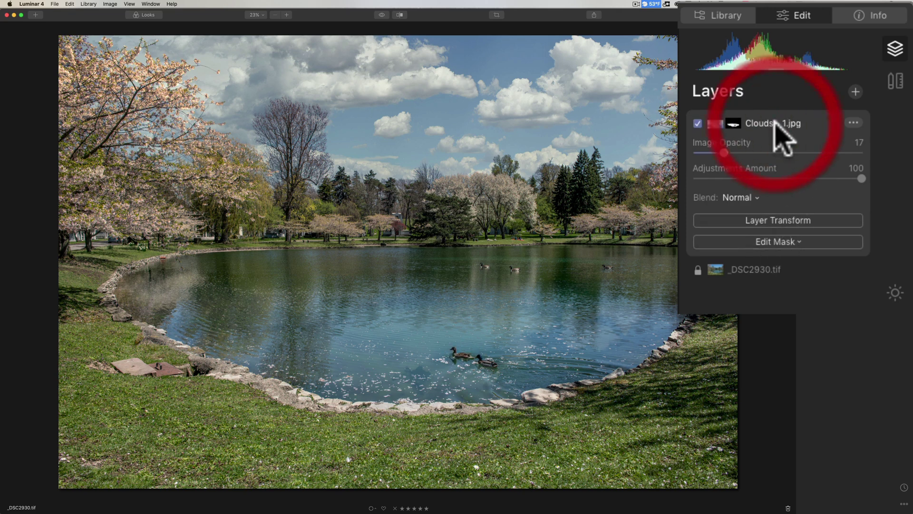
# Rename the Clouds - 1.jpg layer as Reflection Layer
pyautogui.click(855, 124)
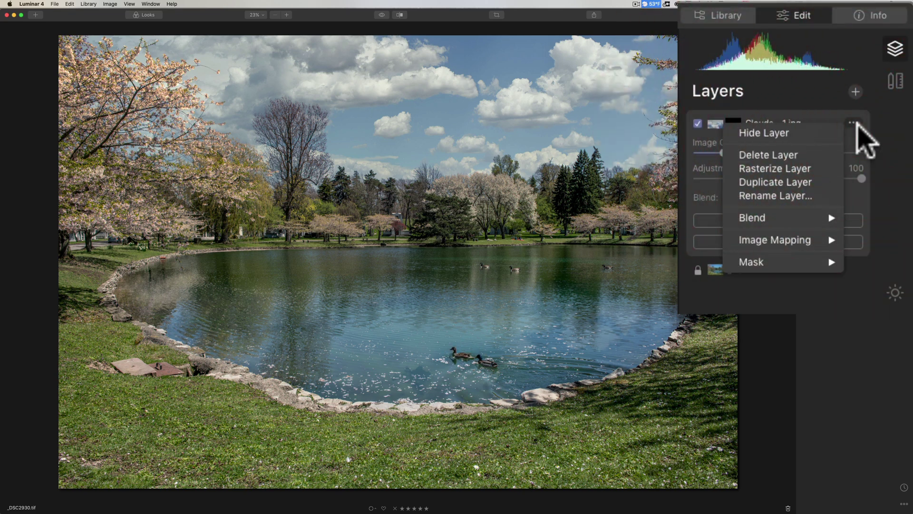
pyautogui.click(788, 196)
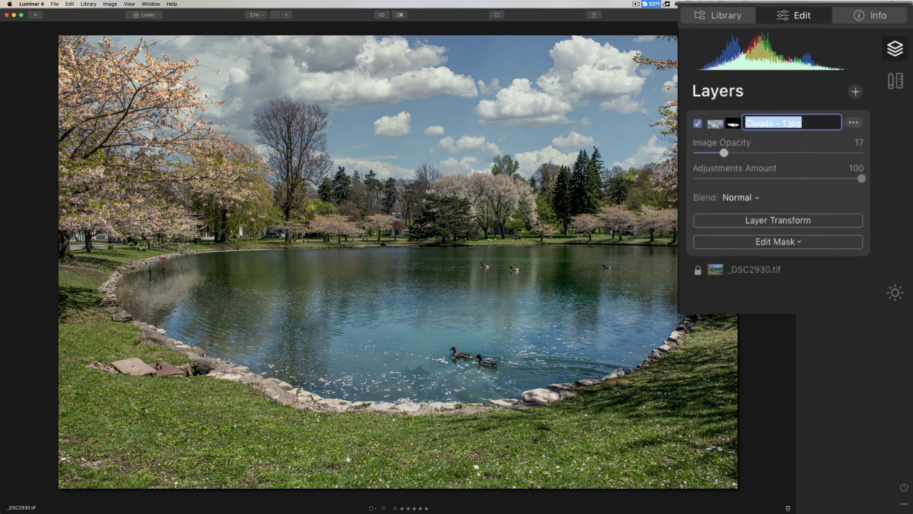
pyautogui.write('Reflection Layer')
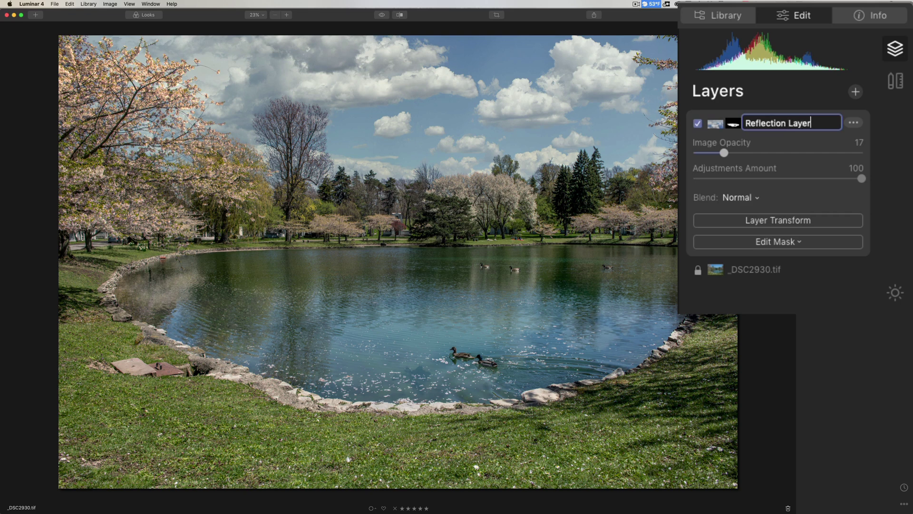
pyautogui.press('Return')
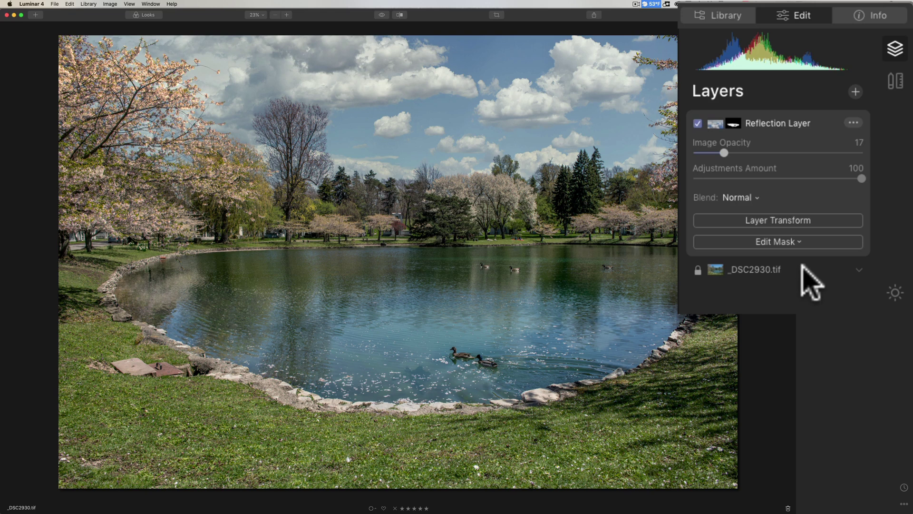
# Create a new stamped layer above the Reflection Layer and set its AI Accent to 22 and AI Sky Enhancer to 30
pyautogui.click(854, 92)
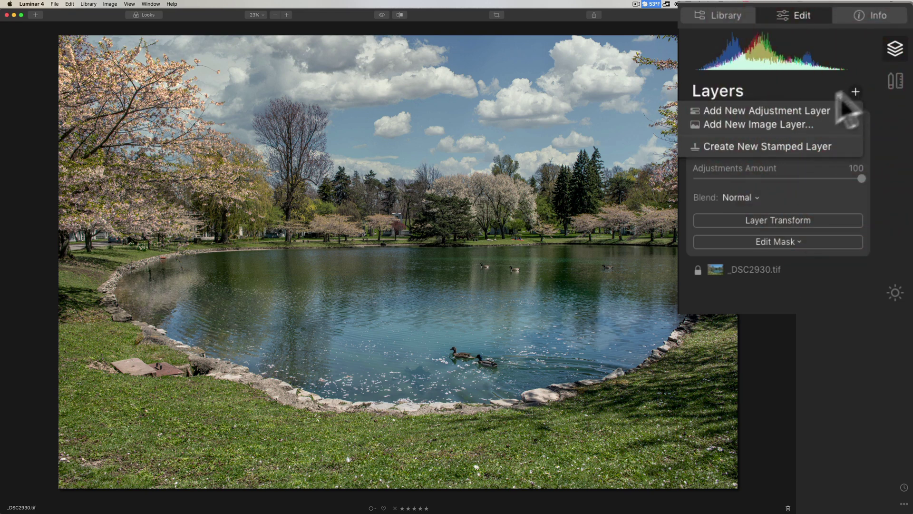
pyautogui.click(800, 148)
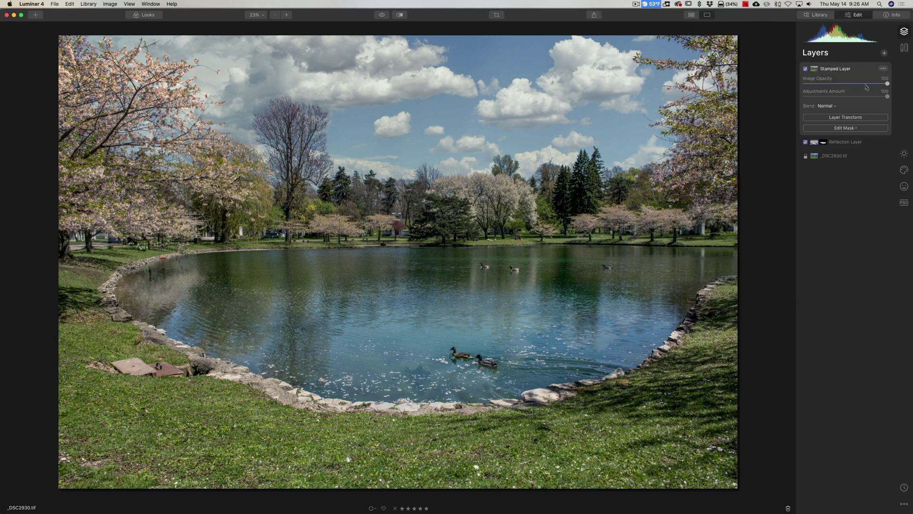
pyautogui.click(904, 153)
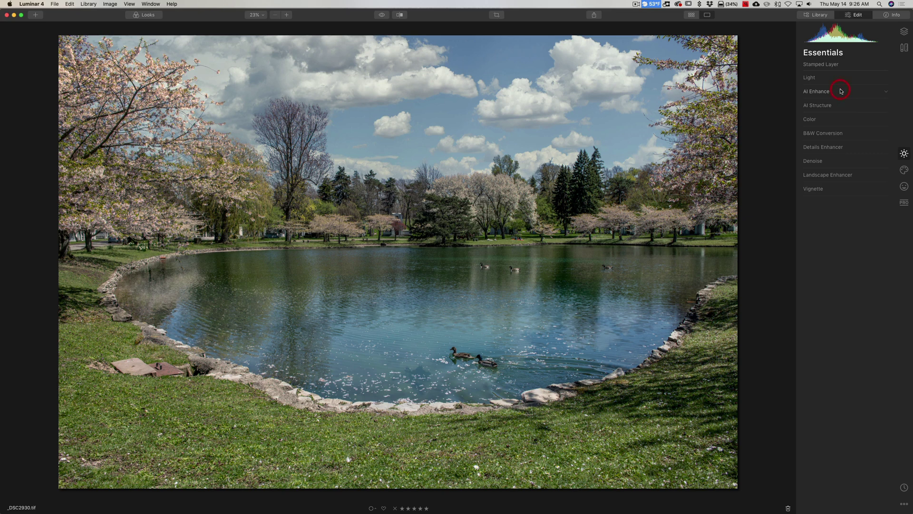
pyautogui.click(840, 91)
pyautogui.moveTo(803, 108); pyautogui.dragTo(818, 108)
pyautogui.moveTo(760, 108); pyautogui.dragTo(772, 107)
pyautogui.moveTo(735, 133); pyautogui.dragTo(901, 133)
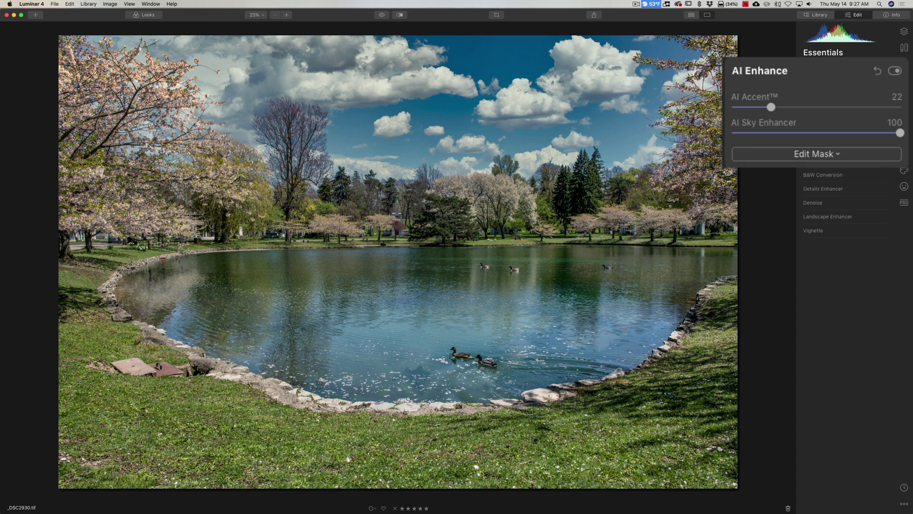
pyautogui.moveTo(899, 134); pyautogui.dragTo(777, 135)
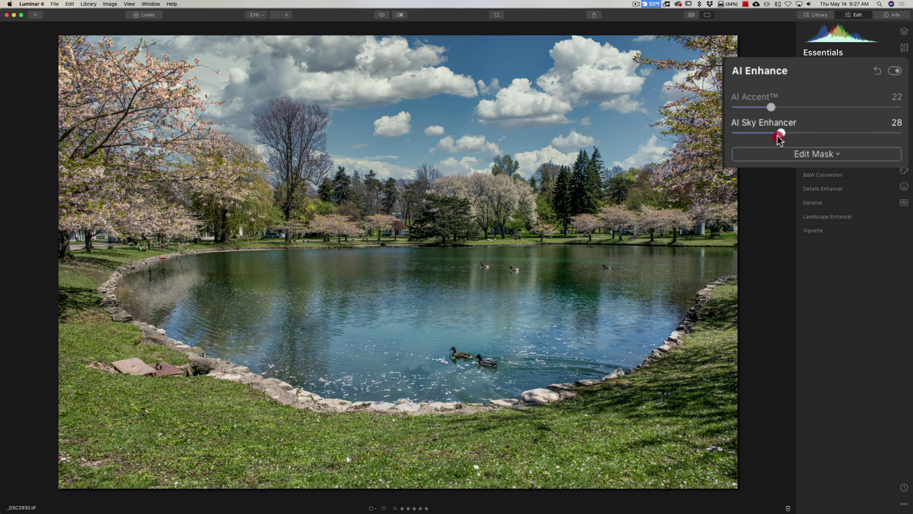
pyautogui.click(861, 92)
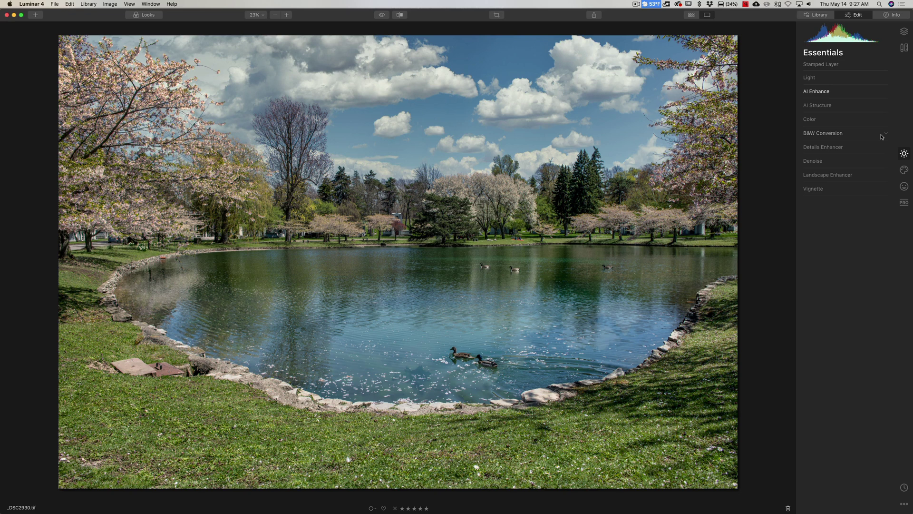
# Set the stamped layer's Landscape Enhancer to Golden Hour 13 and Foliage Enhancer about 14, and return to the layer list
pyautogui.click(865, 175)
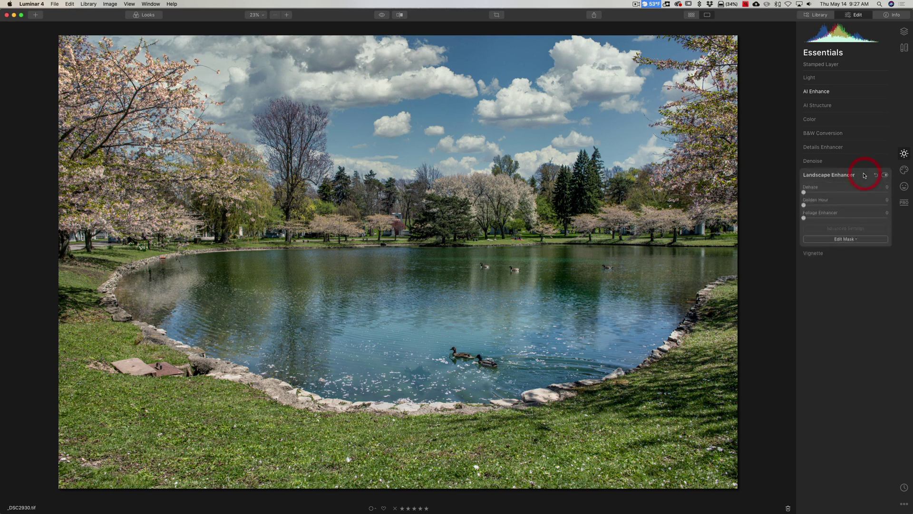
pyautogui.moveTo(805, 206)
pyautogui.mouseDown()
pyautogui.moveTo(815, 206)
pyautogui.moveTo(816, 218)
pyautogui.mouseUp()
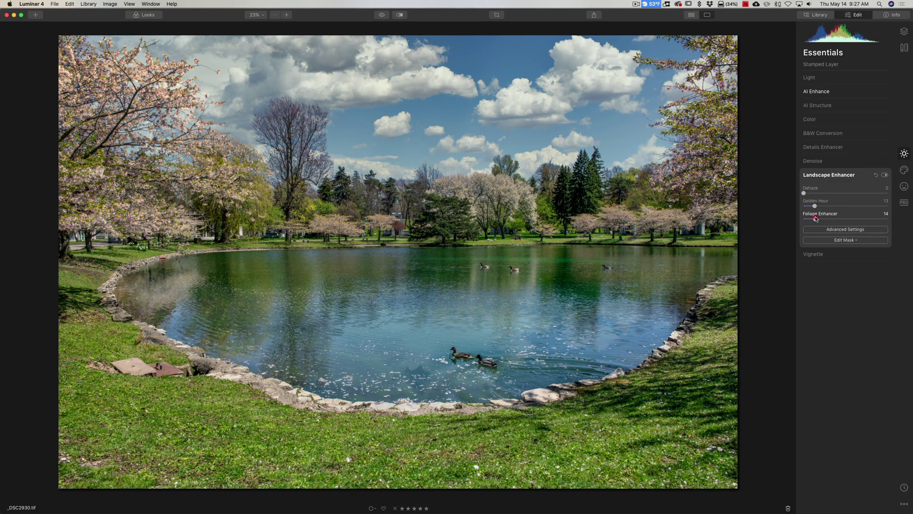
pyautogui.click(858, 175)
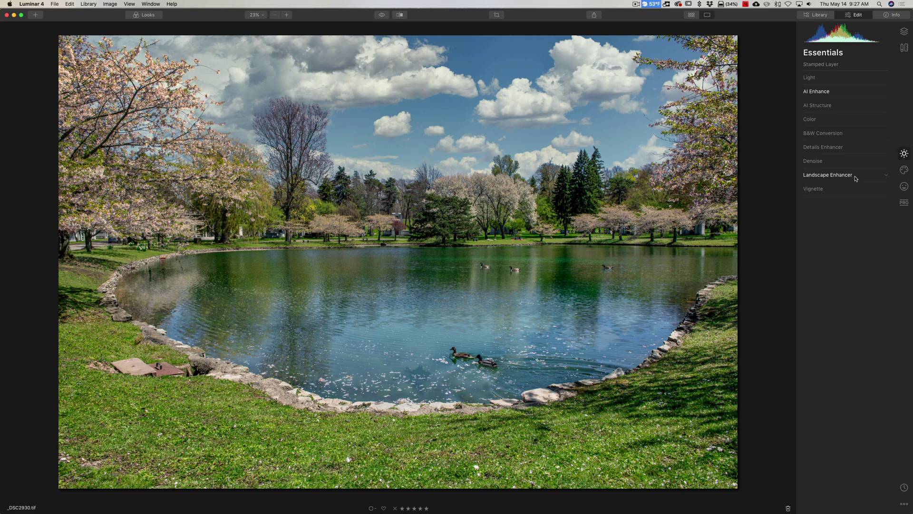
pyautogui.click(904, 29)
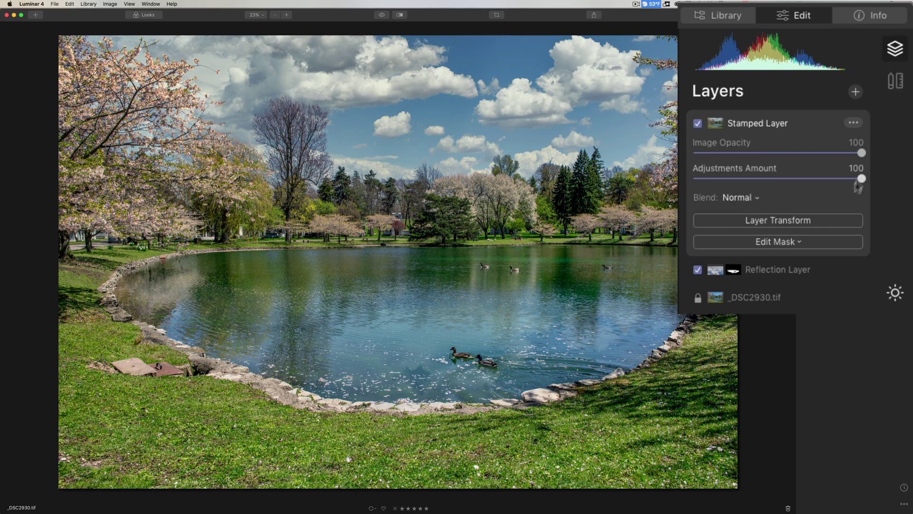
# With the upper layers hidden, set the _DSC2930.tif base layer's Exposure to -5.00, and show the Stamped Layer again
pyautogui.click(799, 296)
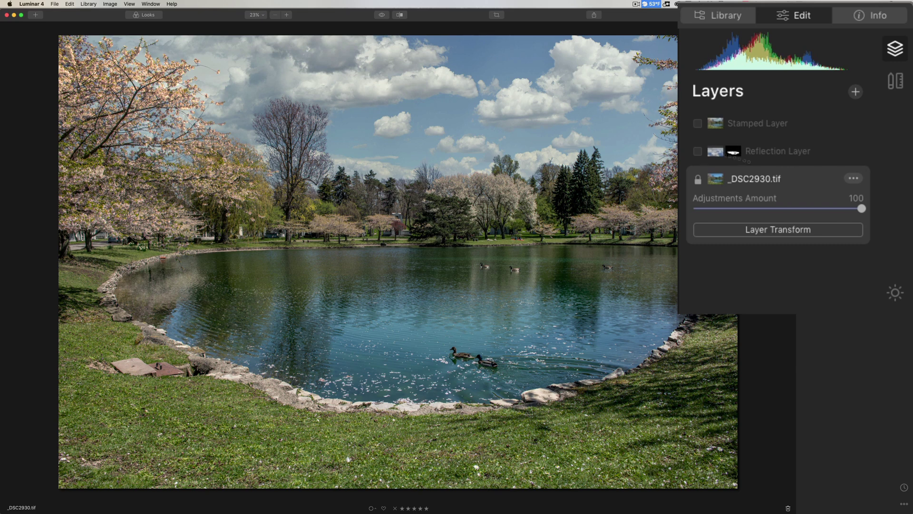
pyautogui.click(904, 153)
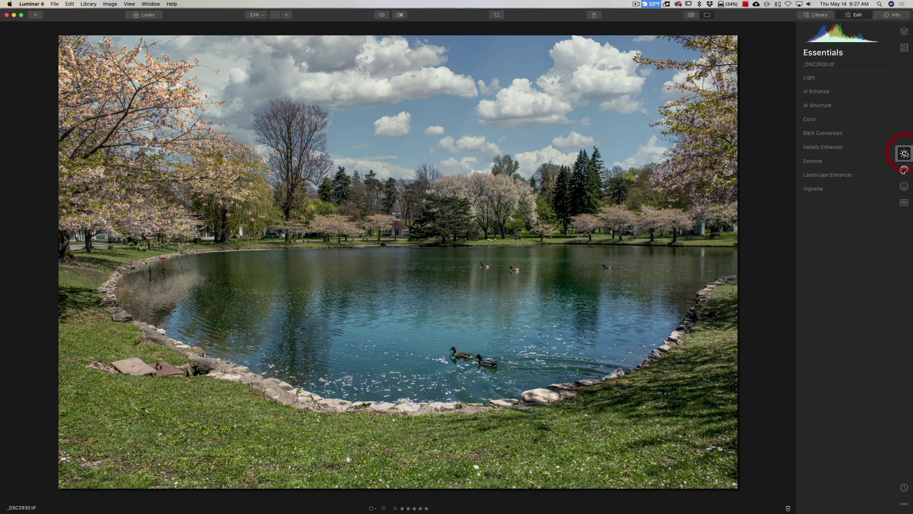
pyautogui.click(839, 80)
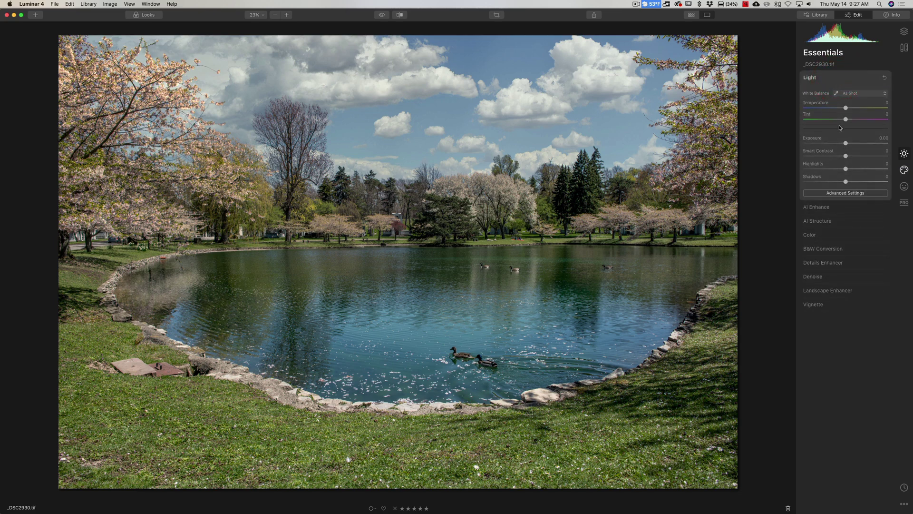
pyautogui.moveTo(846, 142); pyautogui.dragTo(703, 150)
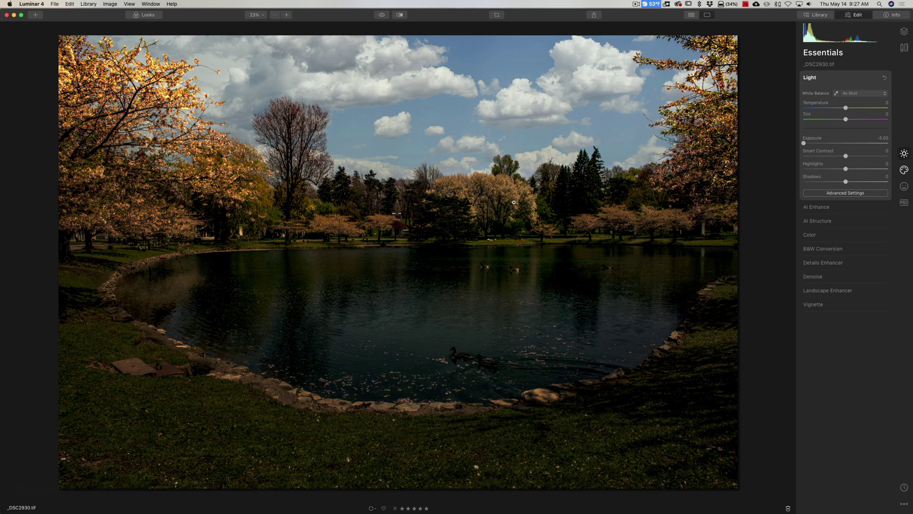
pyautogui.click(869, 80)
pyautogui.click(904, 32)
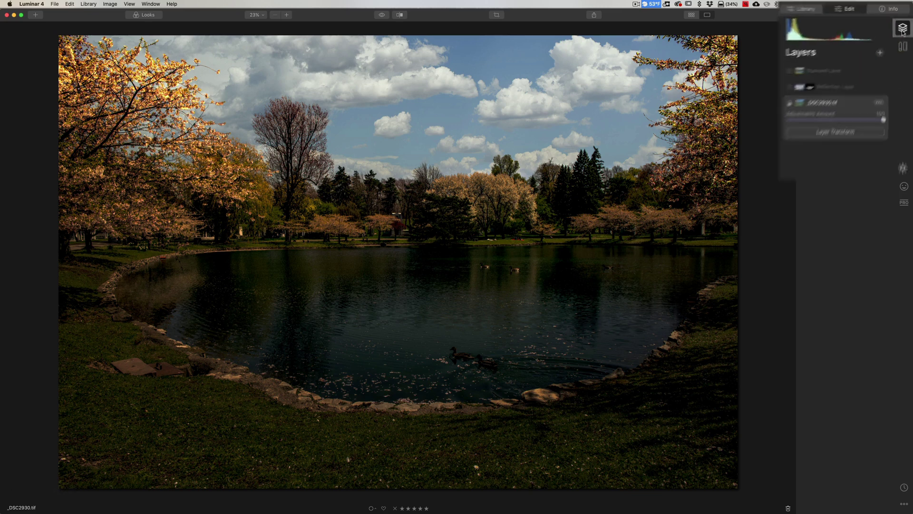
pyautogui.click(698, 124)
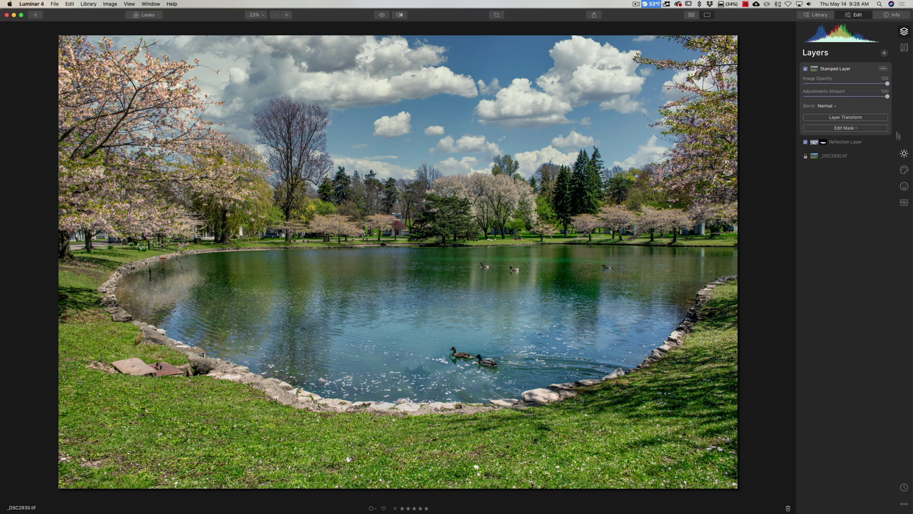
# Review the AI Enhance settings applied to the Stamped Layer and return to the layer list
pyautogui.click(904, 155)
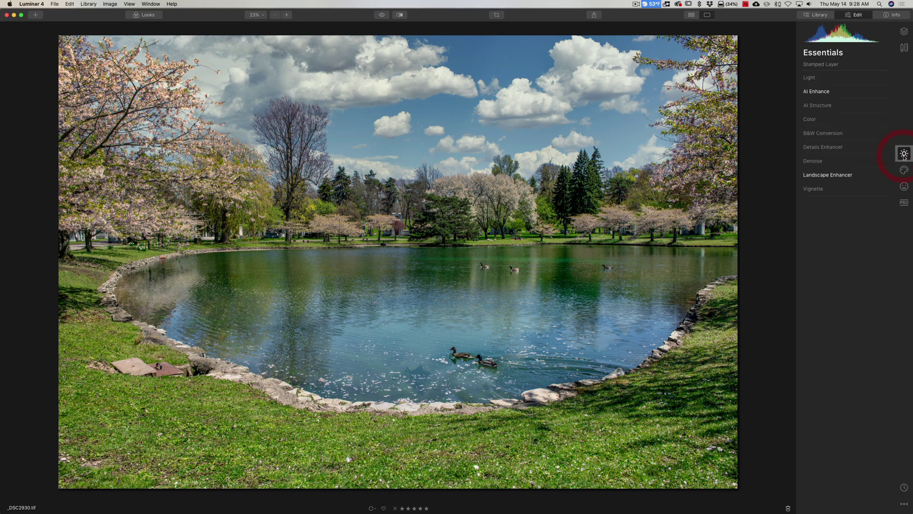
pyautogui.click(845, 90)
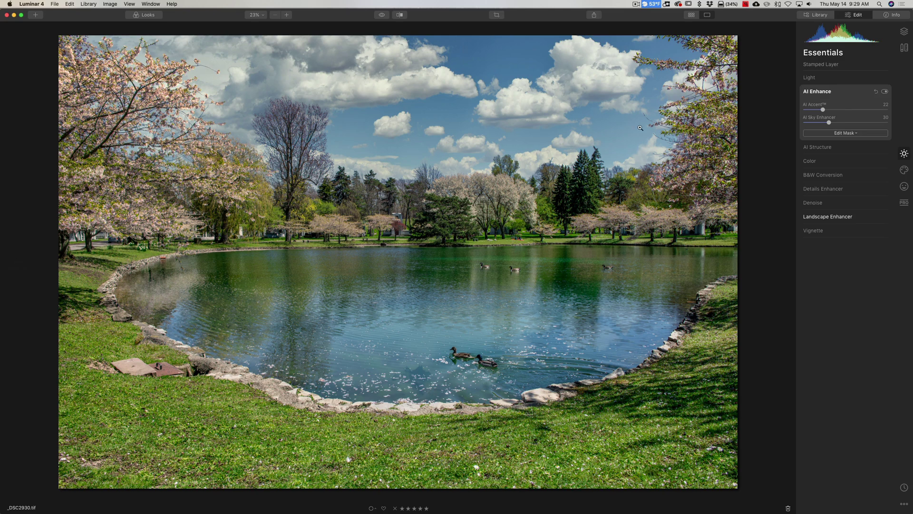
pyautogui.click(849, 91)
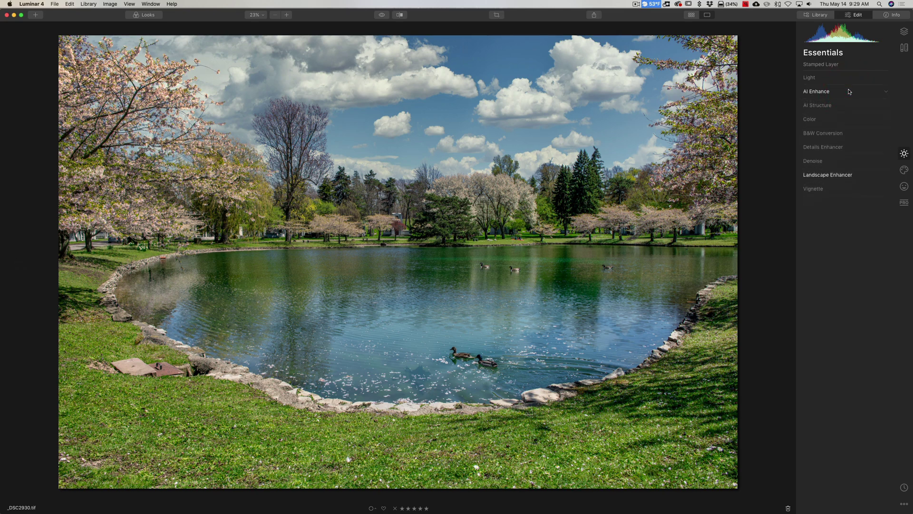
pyautogui.click(908, 30)
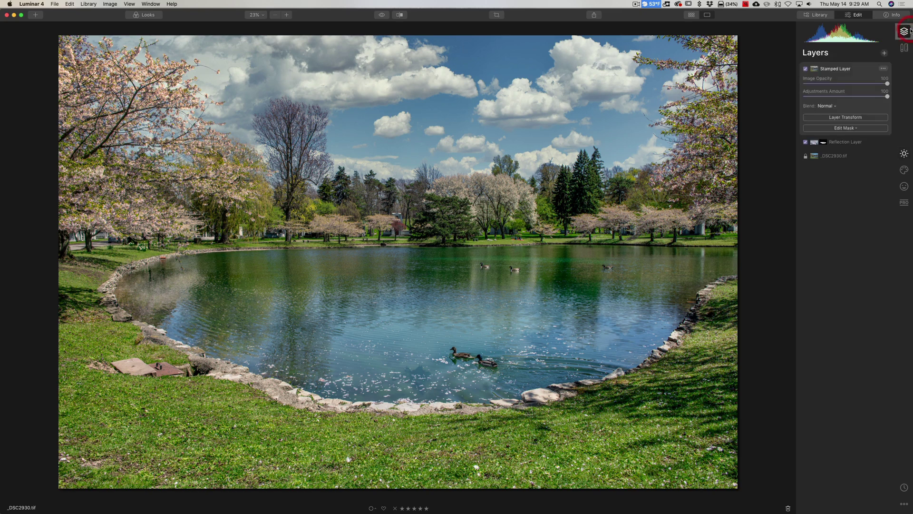